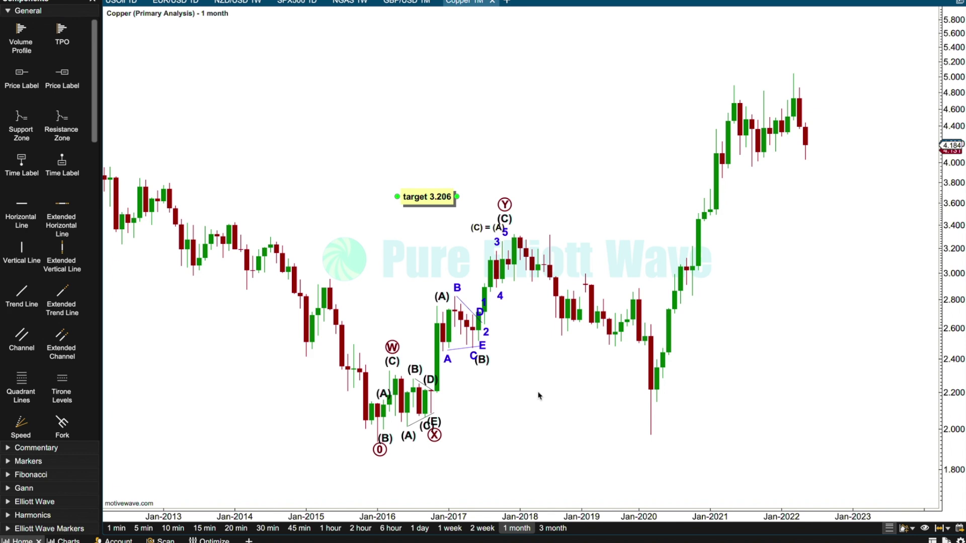
- Examine the monthly copper price swings and the existing W-X-Y wave count from the 2012 decline through 2019
drag(278, 155, 318, 163)
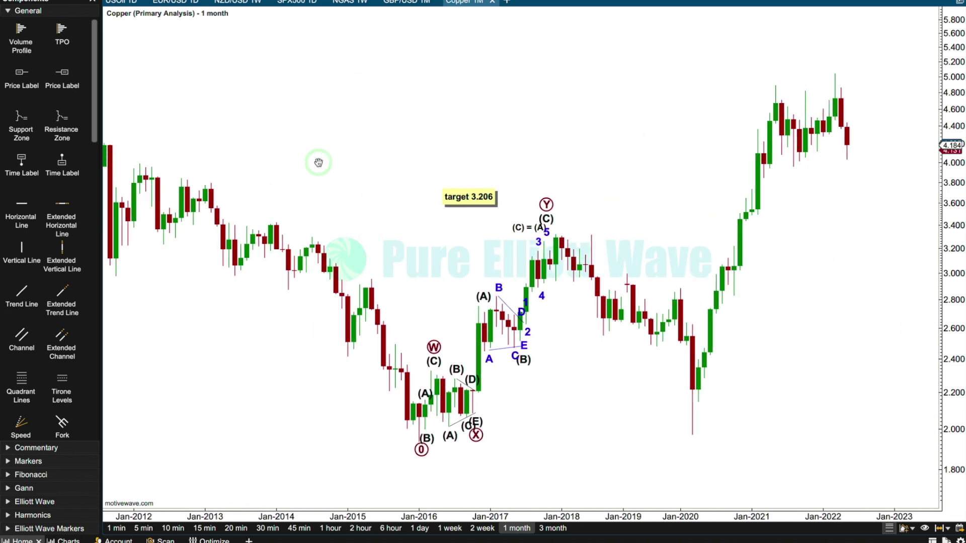
click(189, 234)
click(269, 310)
click(368, 411)
click(527, 438)
click(545, 262)
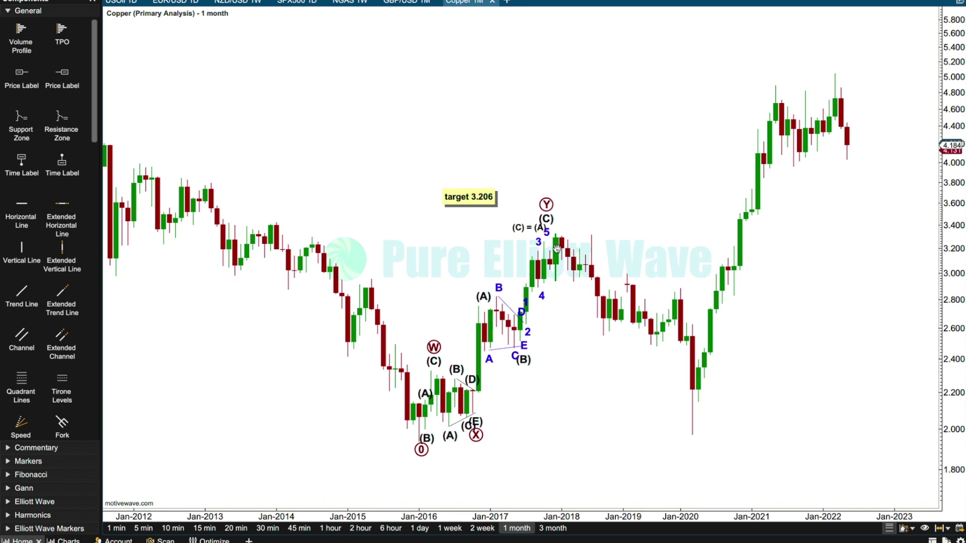
click(648, 322)
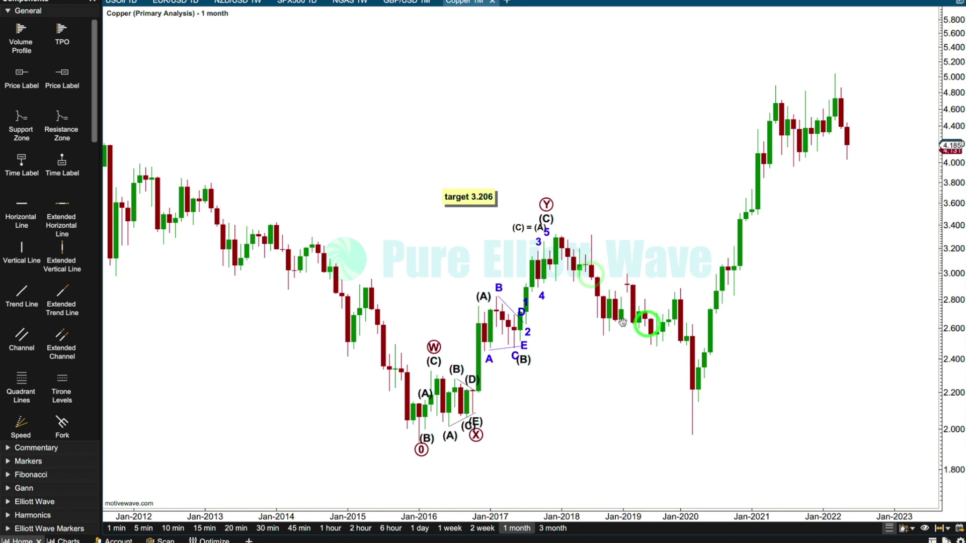
- Delete the old W-X-Y wave count with its (C) = (A) label and the "target 3.206" note from the copper chart
click(539, 203)
key(Delete)
key(Return)
click(529, 229)
key(Delete)
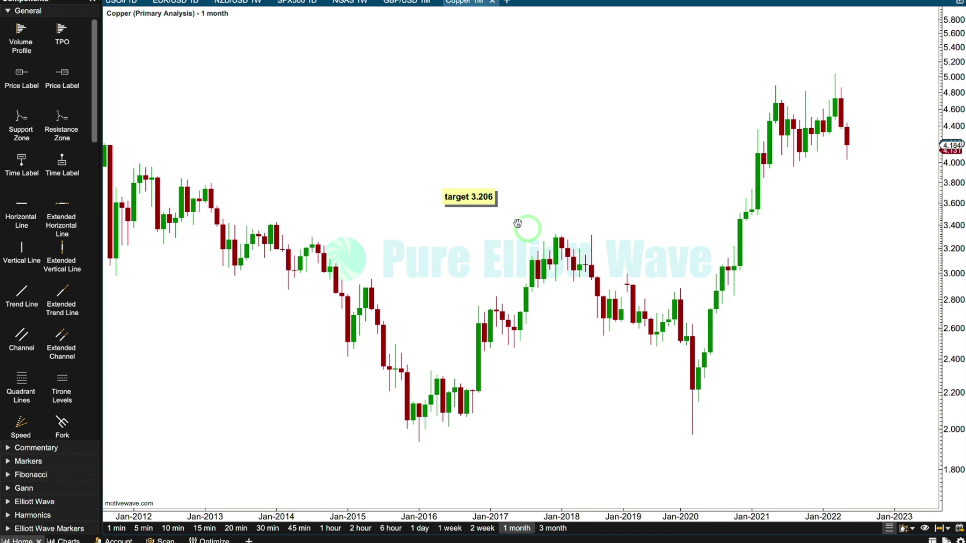
click(459, 202)
key(Delete)
- Examine the major monthly swings from the 2016 low through the 2018 high, the 2020 low and the 2021 high
drag(518, 203, 404, 200)
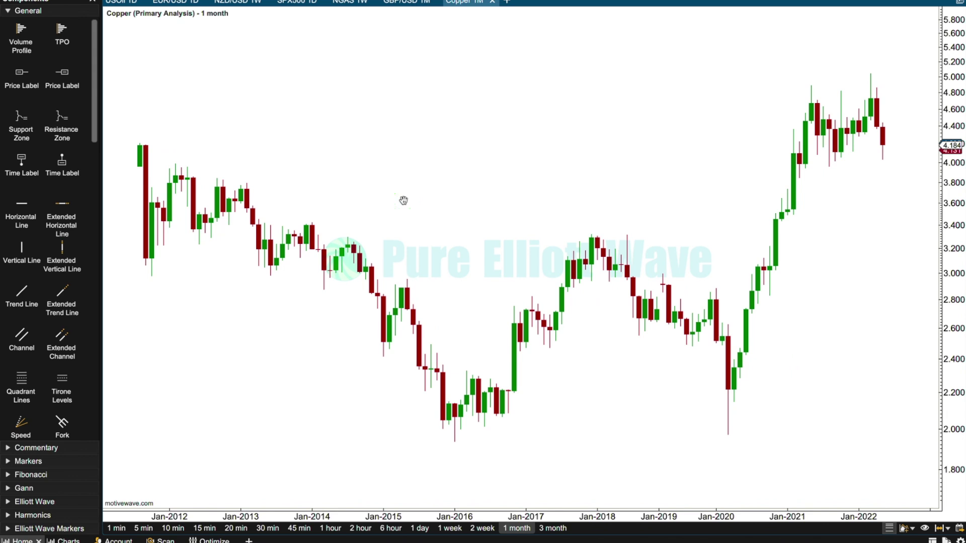
click(455, 451)
drag(484, 453, 437, 455)
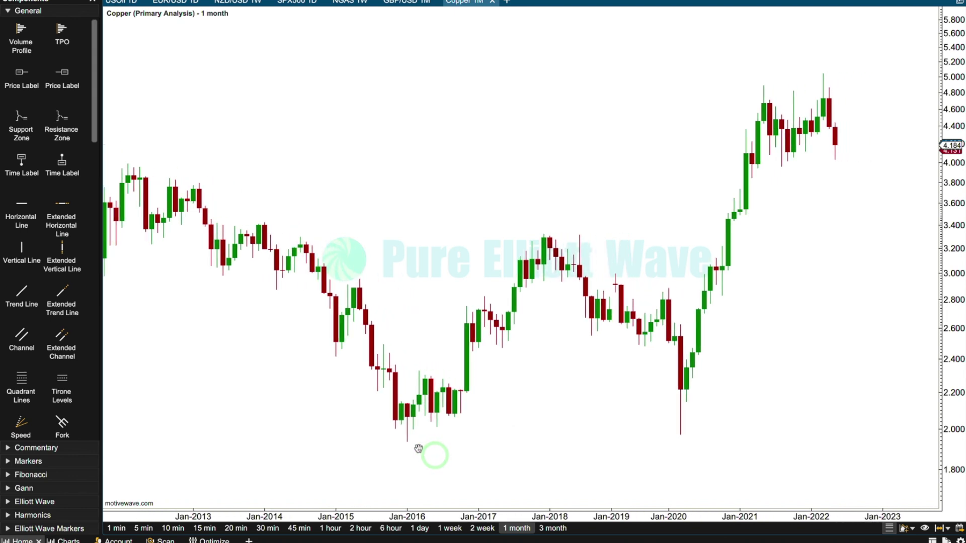
click(524, 227)
click(661, 425)
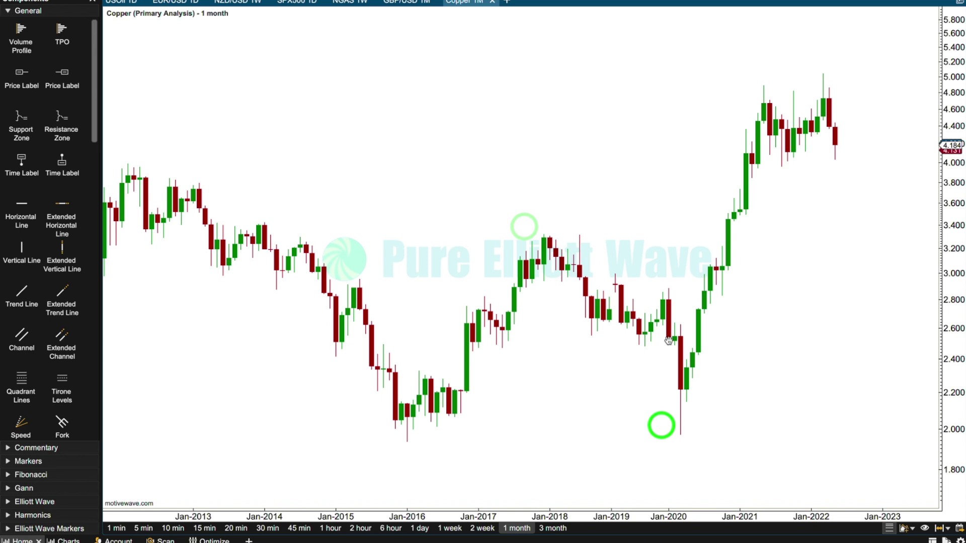
click(746, 88)
click(836, 208)
click(919, 42)
click(543, 207)
click(662, 420)
click(750, 81)
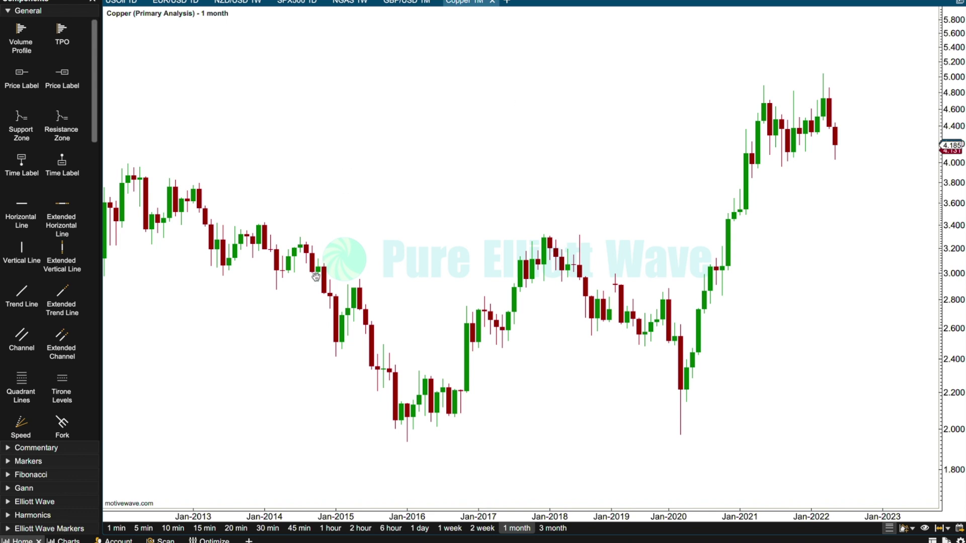
- Place an upward Elliott Wave Impulse on the copper chart and set its degree to Primary
click(43, 448)
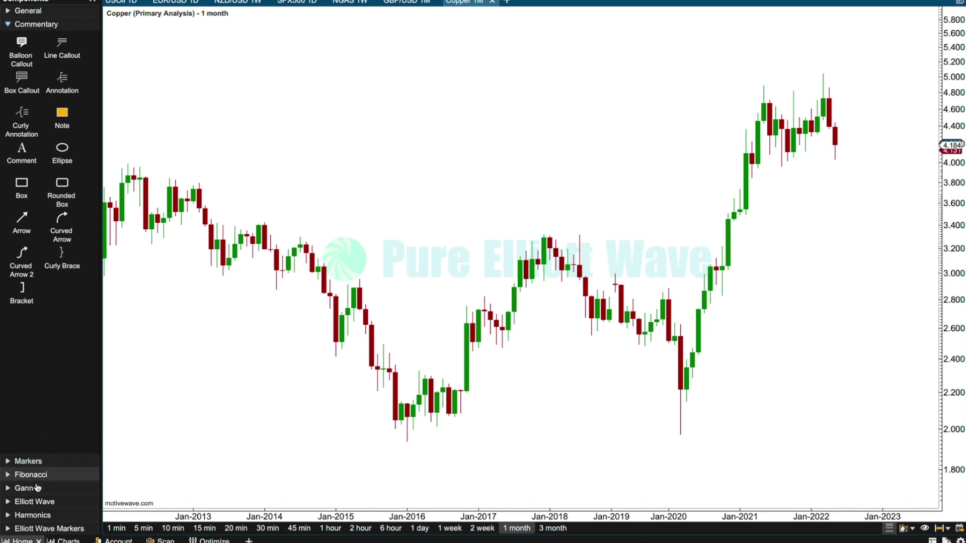
click(39, 502)
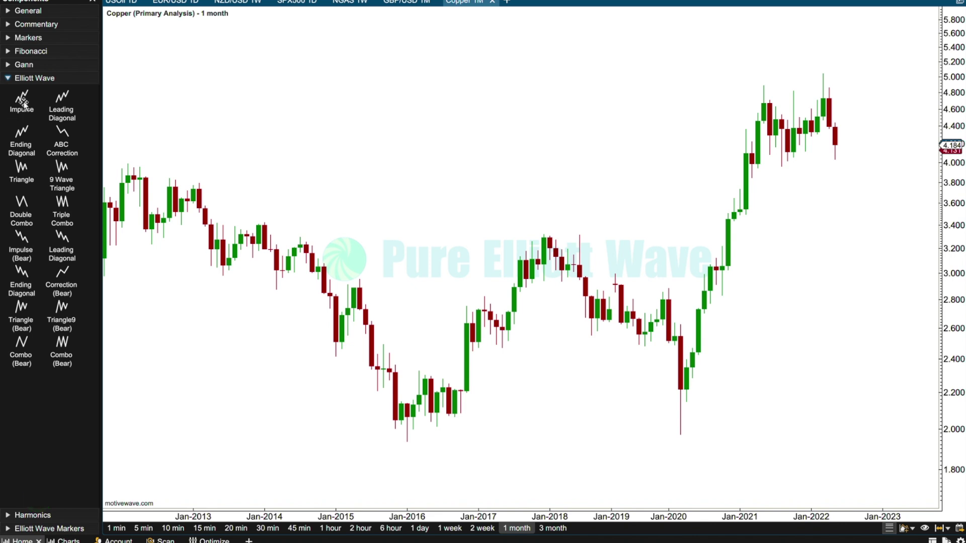
drag(22, 103, 478, 182)
right_click(478, 184)
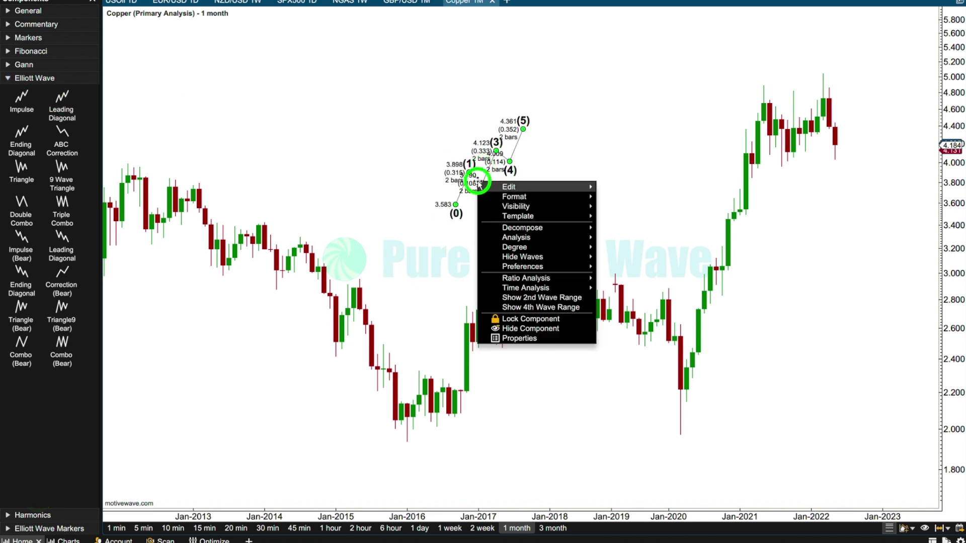
mouse_move(540, 230)
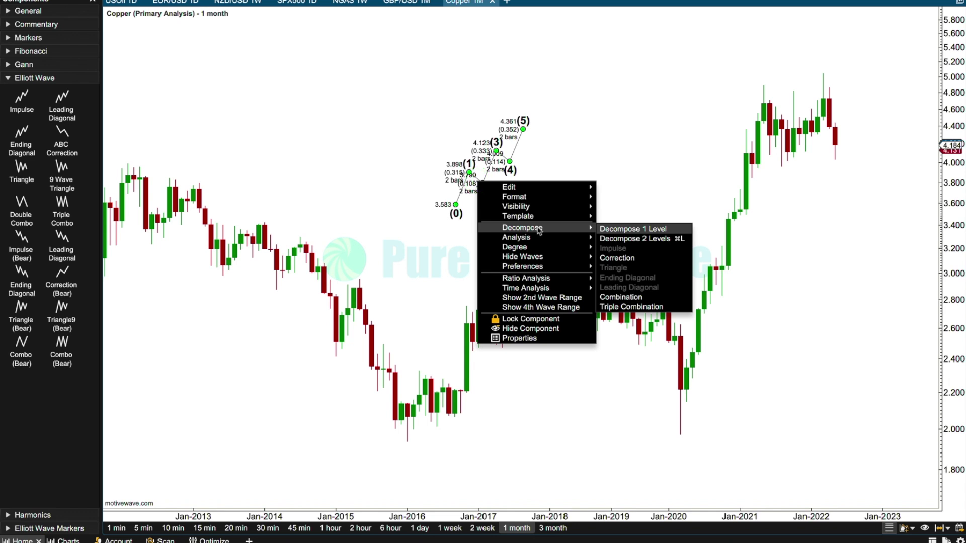
mouse_move(546, 250)
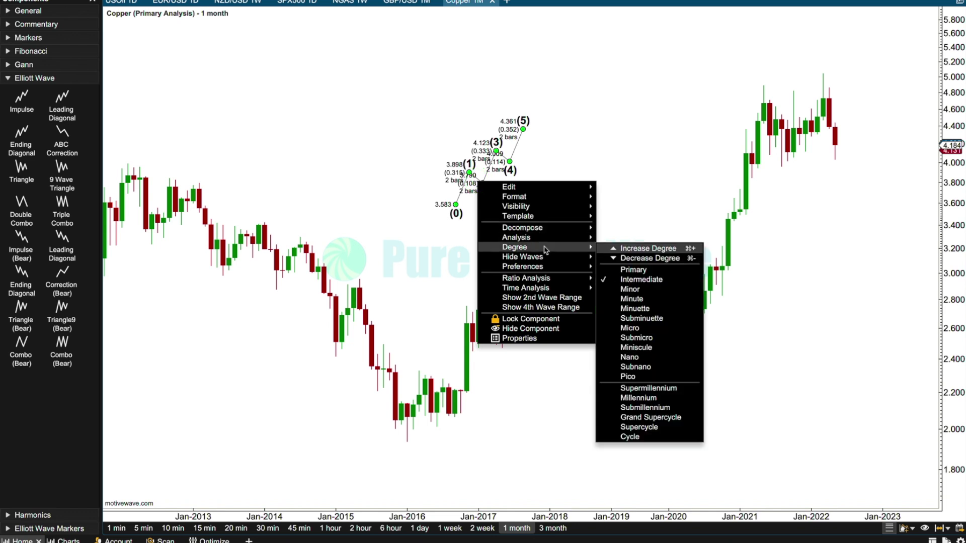
click(633, 270)
- Anchor the impulse's wave 0 at the 2016 low of 1.937, wave 1 at the 3.321 high and wave 2 at the 2020 low of 1.971
click(455, 211)
drag(456, 212, 407, 446)
drag(496, 151, 897, 23)
drag(477, 167, 543, 233)
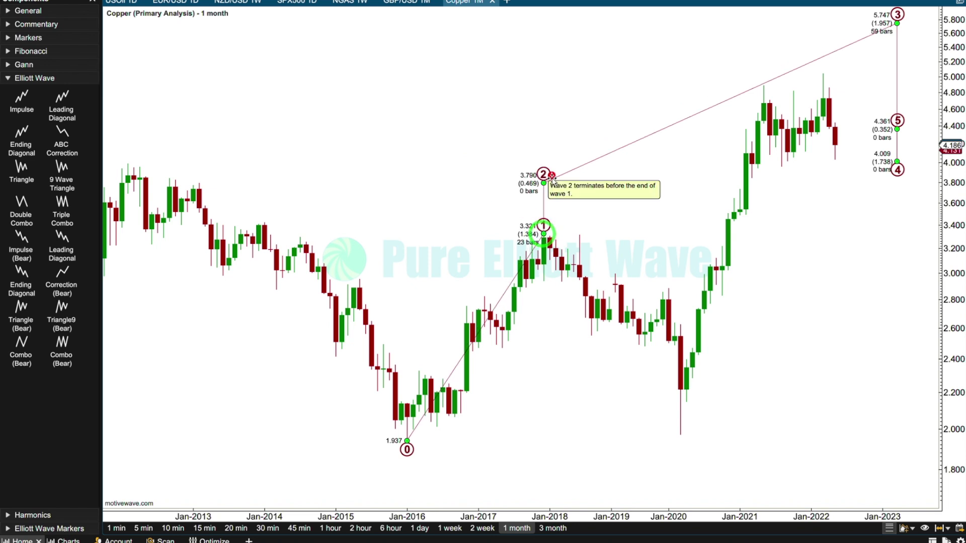
drag(543, 176, 681, 435)
mouse_move(545, 225)
mouse_down()
mouse_move(611, 210)
mouse_move(585, 238)
mouse_move(542, 236)
mouse_up()
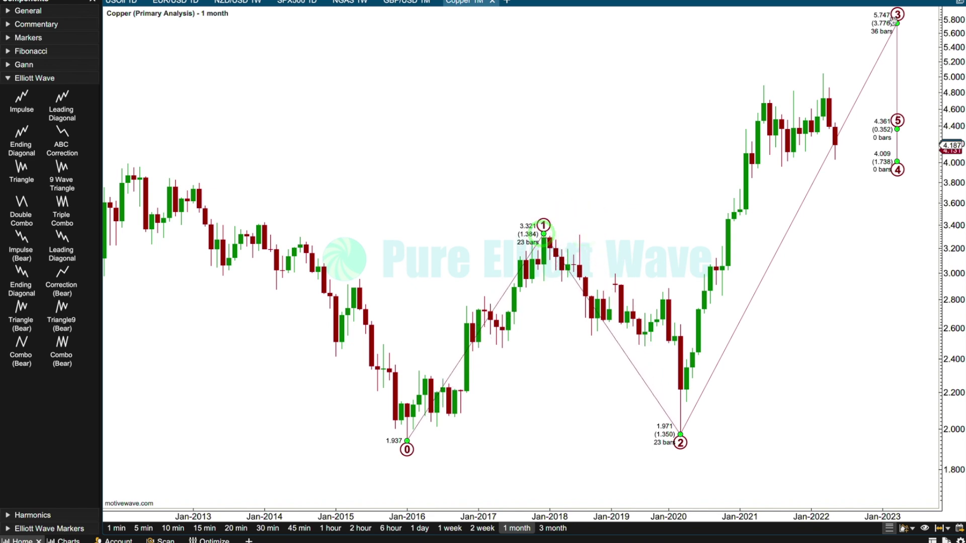
- Move wave 3 to the 2021 high of 4.889, and project wave 4 to about 3.729 and wave 5 to about 5.675
drag(897, 24, 764, 86)
drag(898, 170, 860, 189)
drag(897, 129, 913, 27)
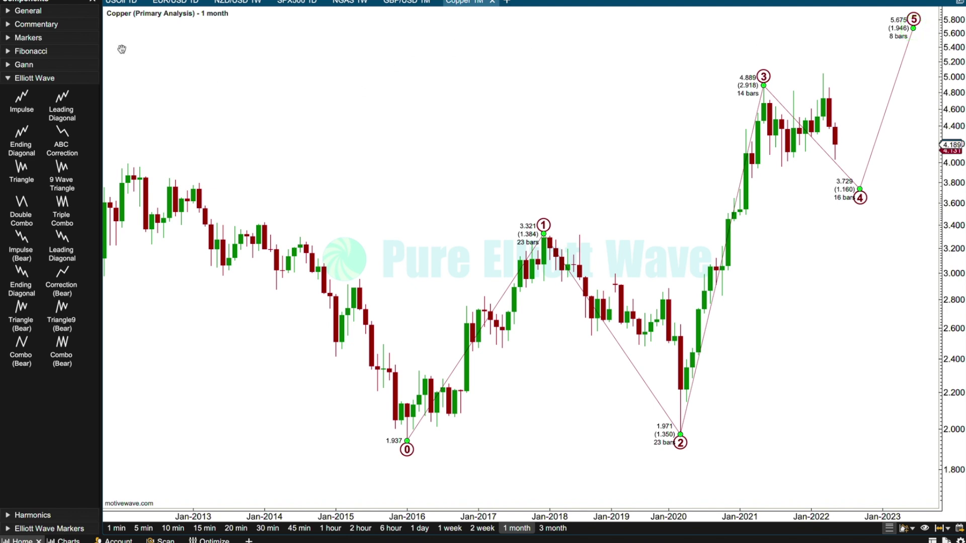
- Create a new empty analysis for Copper named "Second - Monthly"
key(super+n)
drag(435, 267, 373, 271)
text(Second - Monthly)
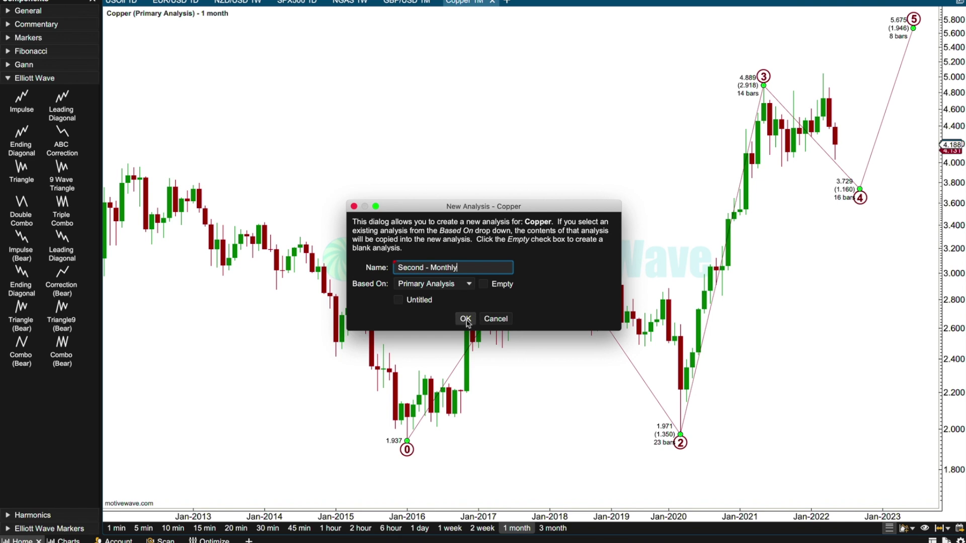
click(483, 284)
click(465, 319)
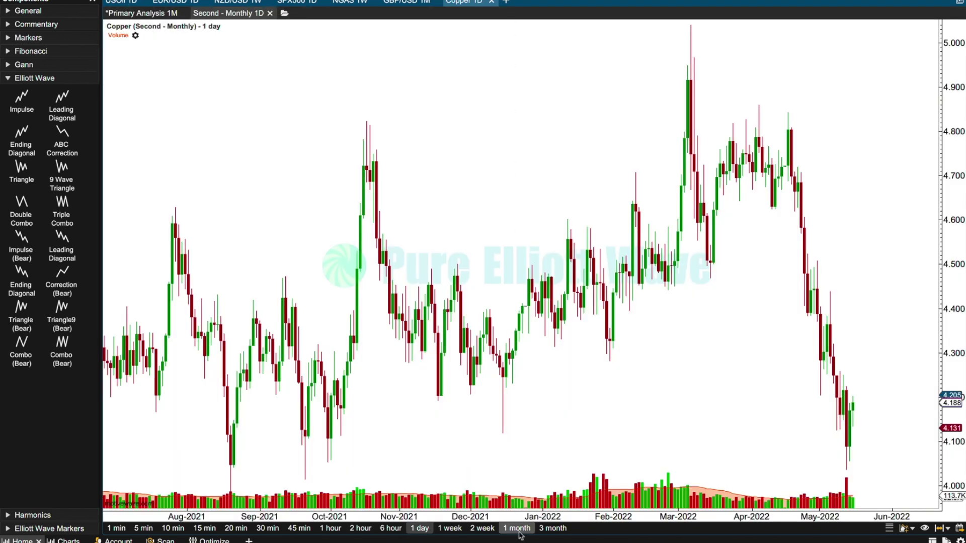
- Set the new analysis to the 1 month timeframe and remove its Volume study
click(518, 528)
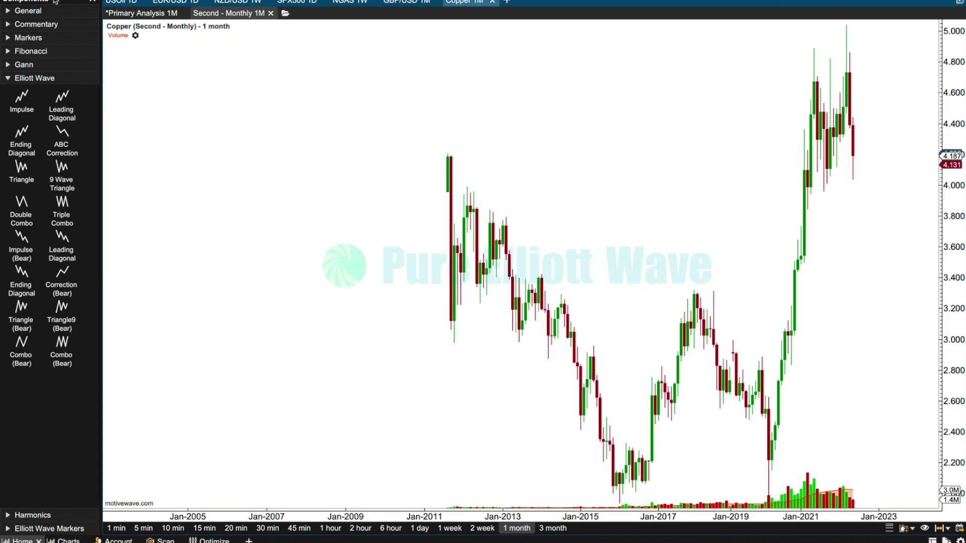
click(118, 35)
key(Delete)
drag(497, 415, 377, 414)
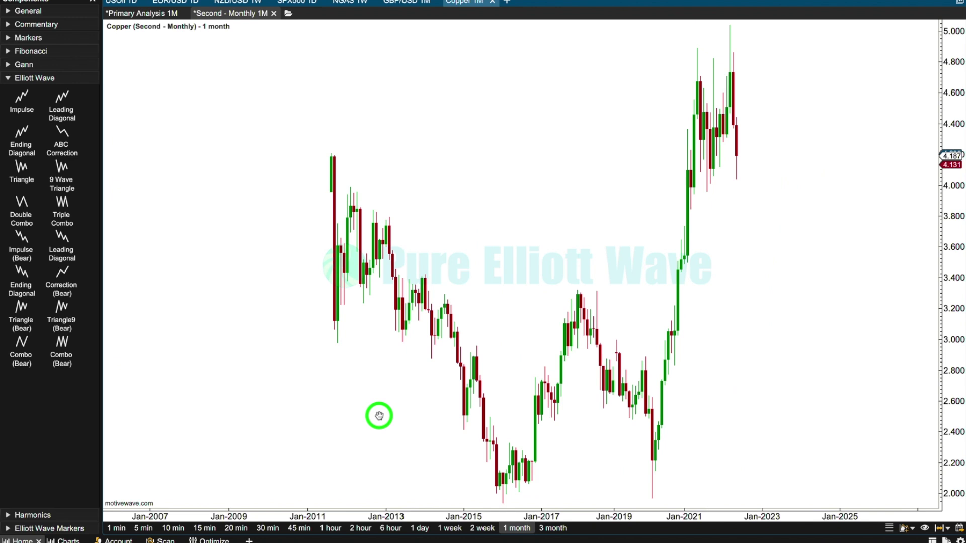
drag(554, 512, 537, 511)
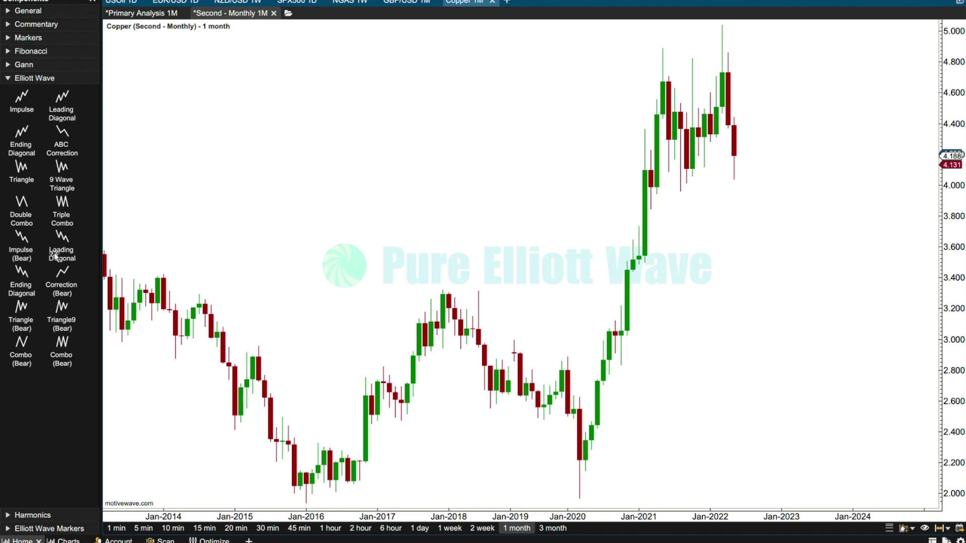
- Place an upward ABC correction, Correction (Bear), on the Second - Monthly chart and set its degree to Primary
drag(49, 286, 551, 308)
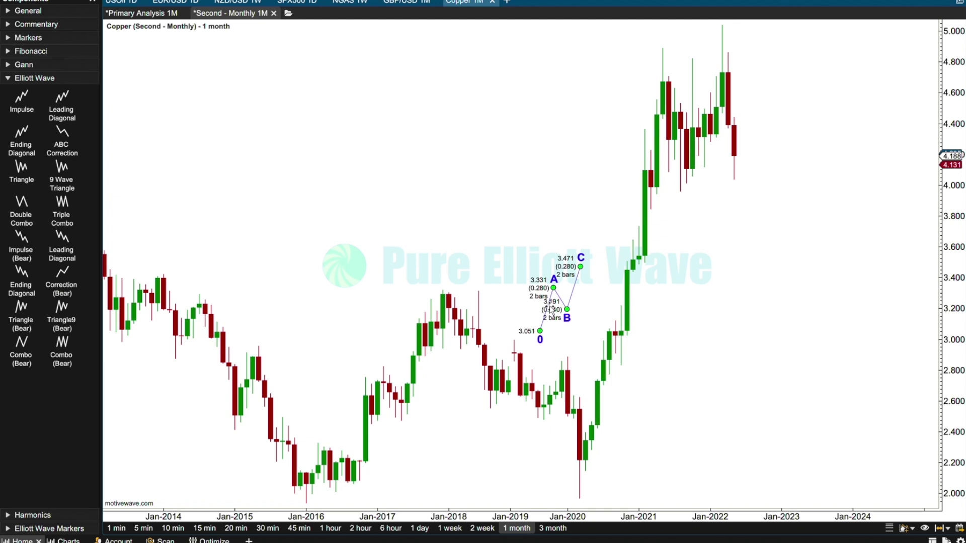
right_click(551, 309)
mouse_move(615, 359)
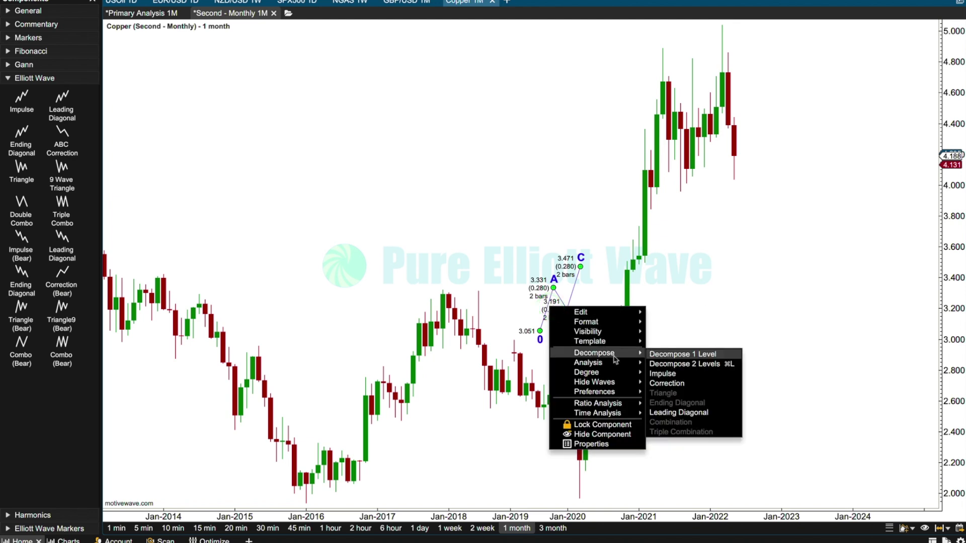
mouse_move(616, 377)
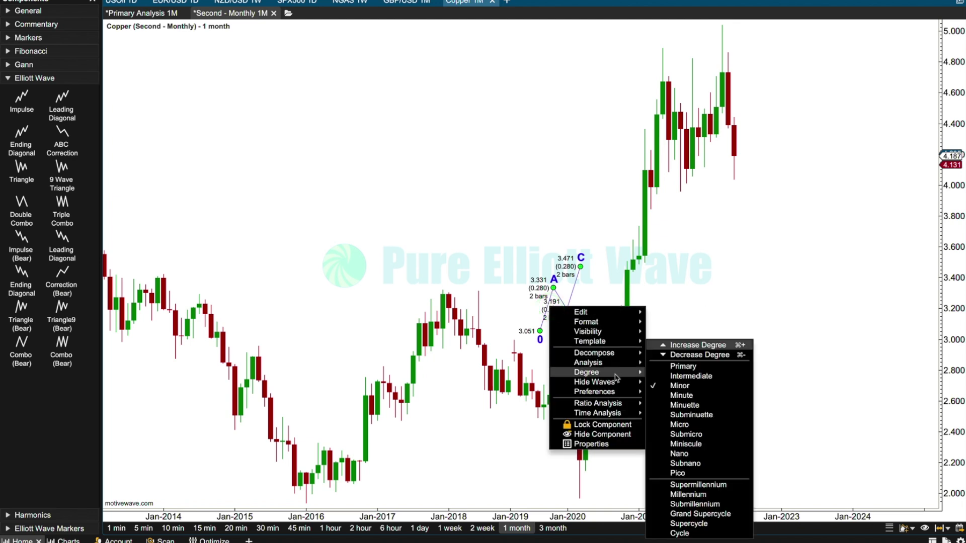
click(669, 371)
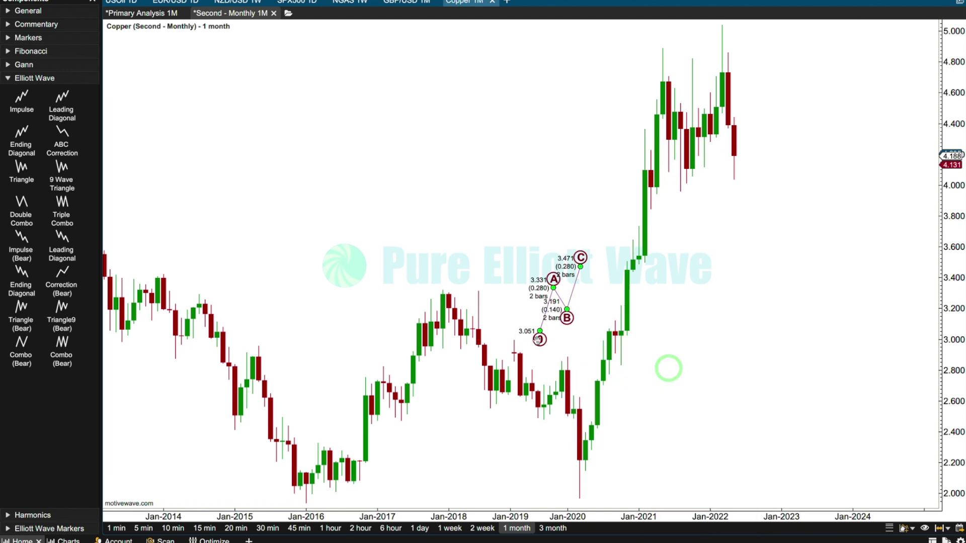
- Anchor the correction's 0 at the 1.937 low, A at the 3.321 high, B at the 1.971 low and C at the 5.040 high
drag(540, 331, 306, 503)
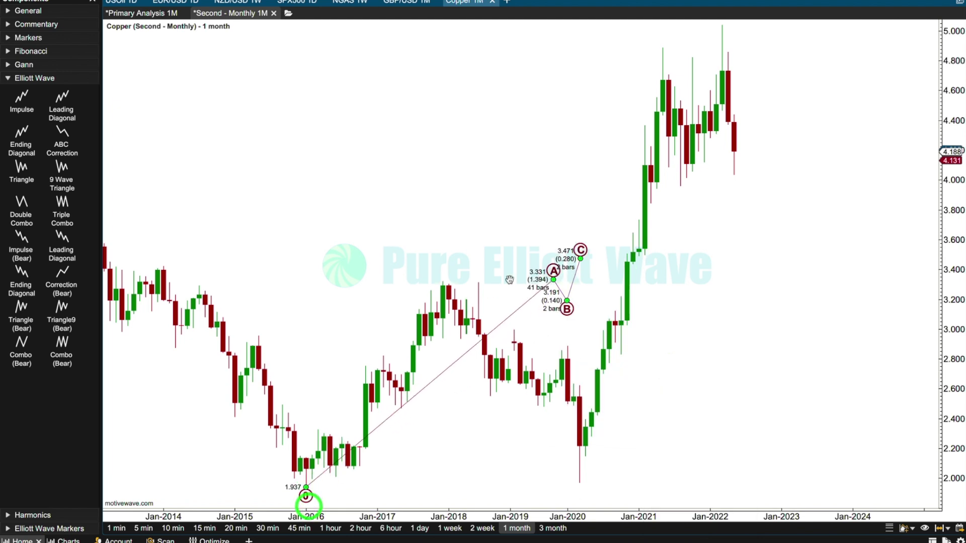
drag(552, 271, 442, 280)
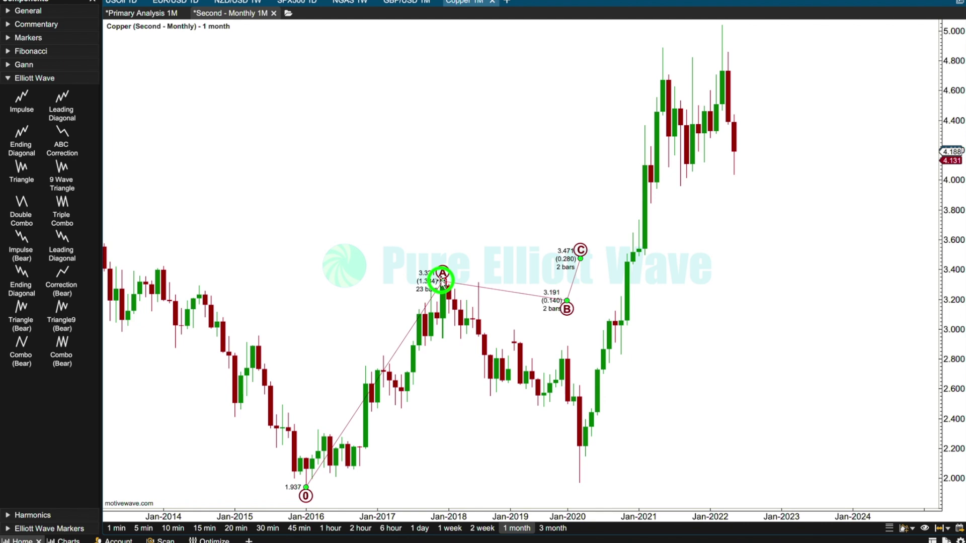
drag(567, 302, 580, 483)
drag(582, 258, 722, 25)
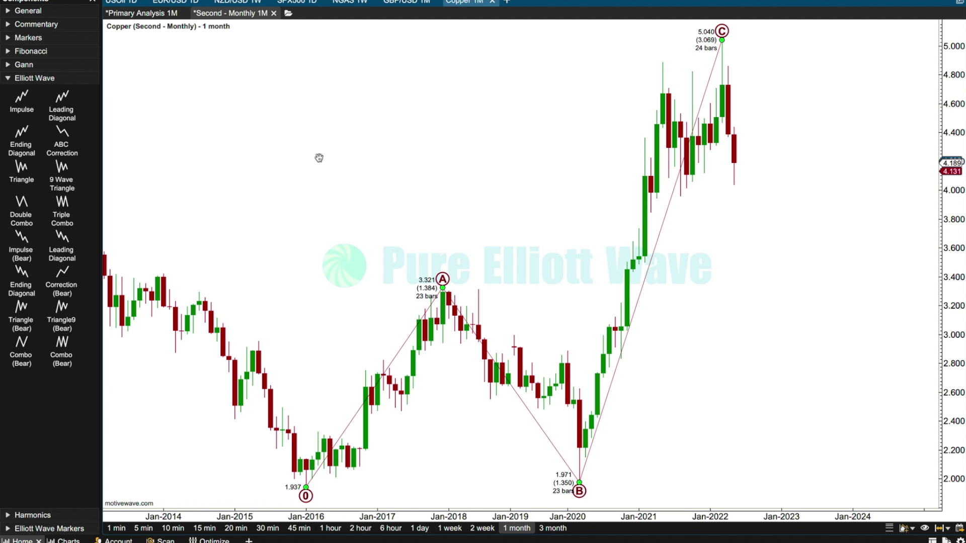
- In the Primary Analysis, decompose primary wave 1 into an Intermediate-degree impulse labelled (1) to (5)
click(141, 14)
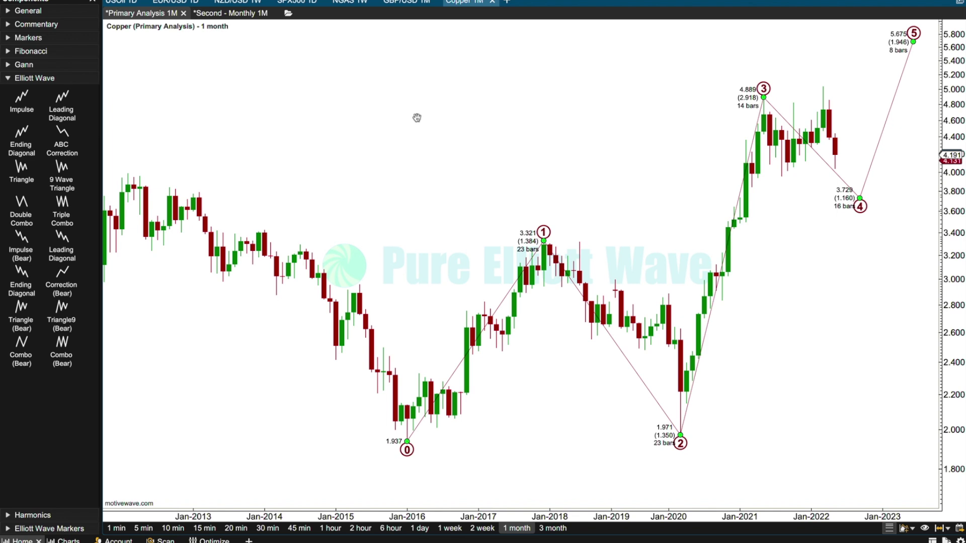
right_click(512, 291)
mouse_move(578, 358)
click(649, 381)
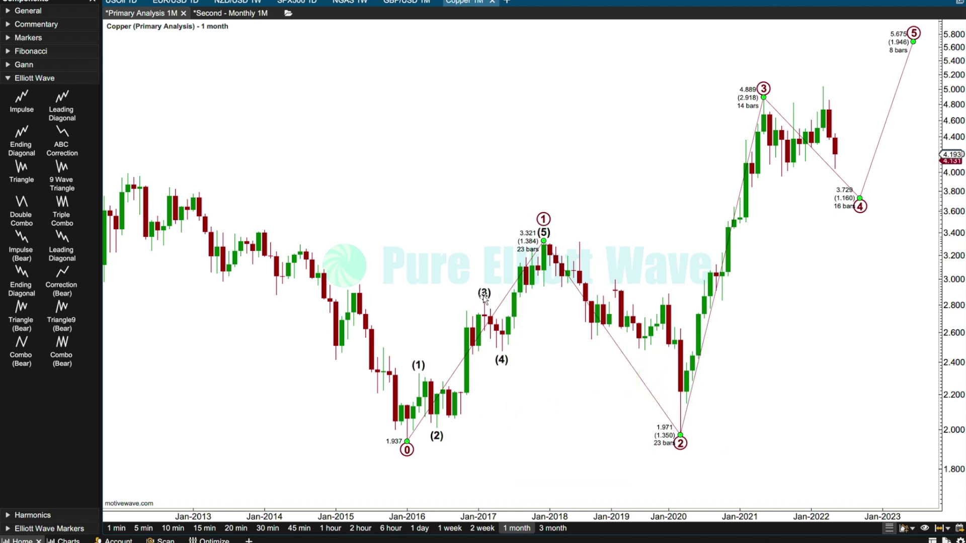
- Decompose intermediate wave (3) into a Minor-degree five-wave impulse, and select the Primary-degree impulse again
click(484, 296)
right_click(467, 351)
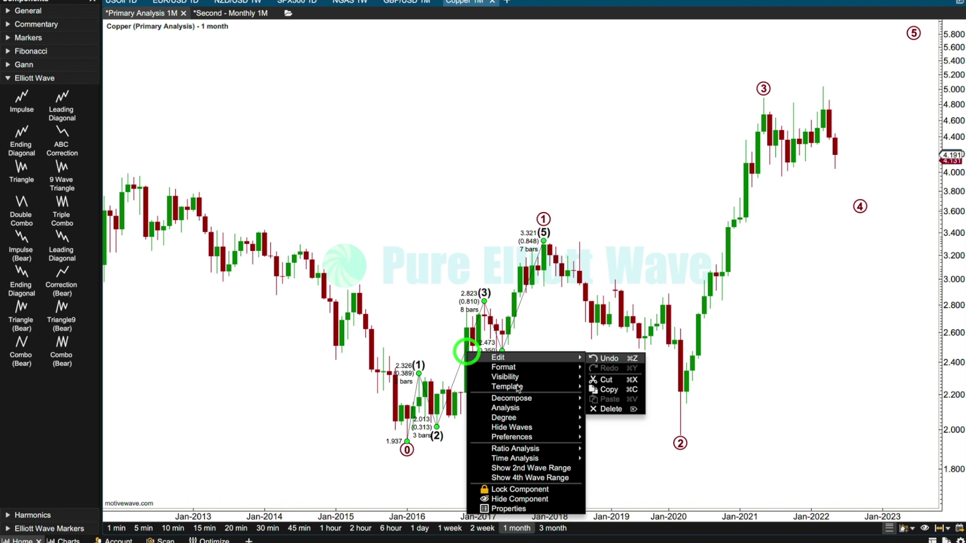
mouse_move(511, 398)
click(607, 424)
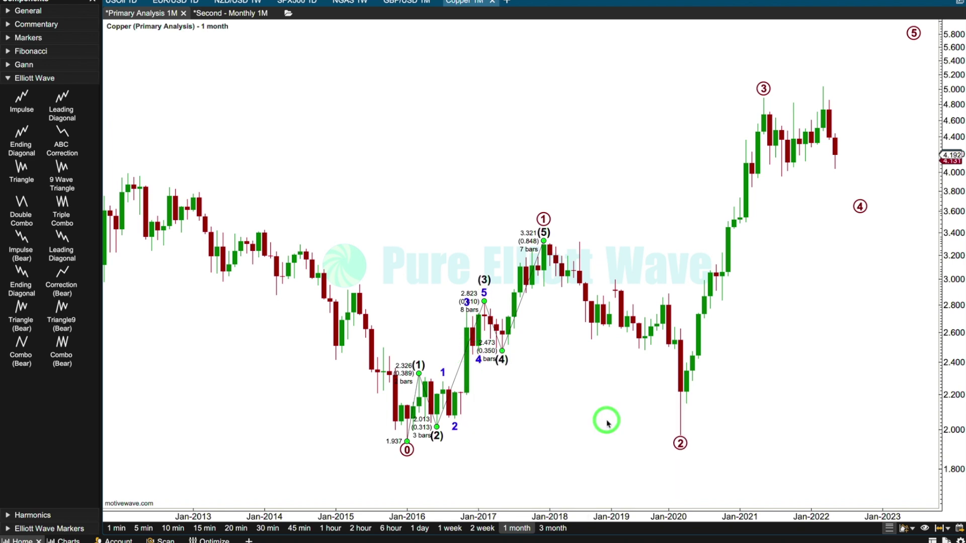
click(485, 200)
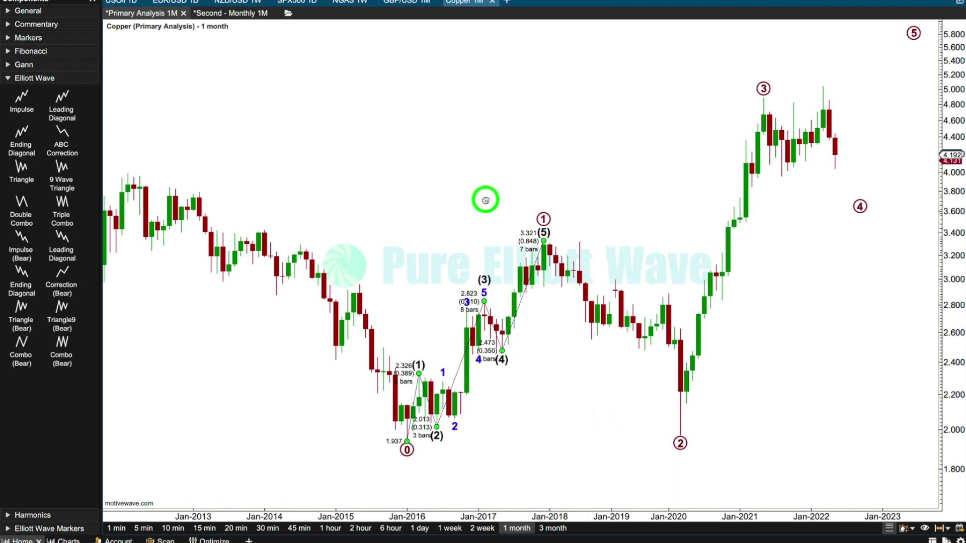
click(545, 237)
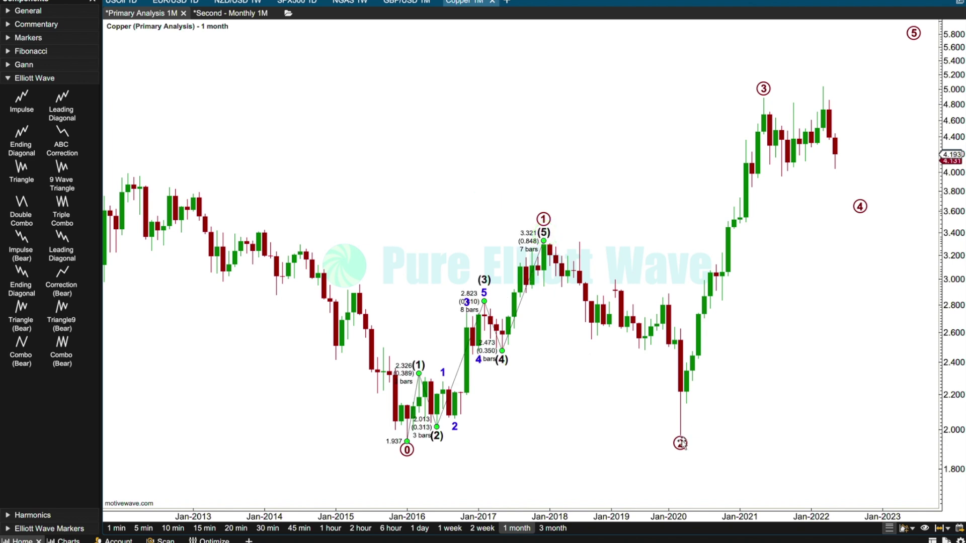
click(680, 443)
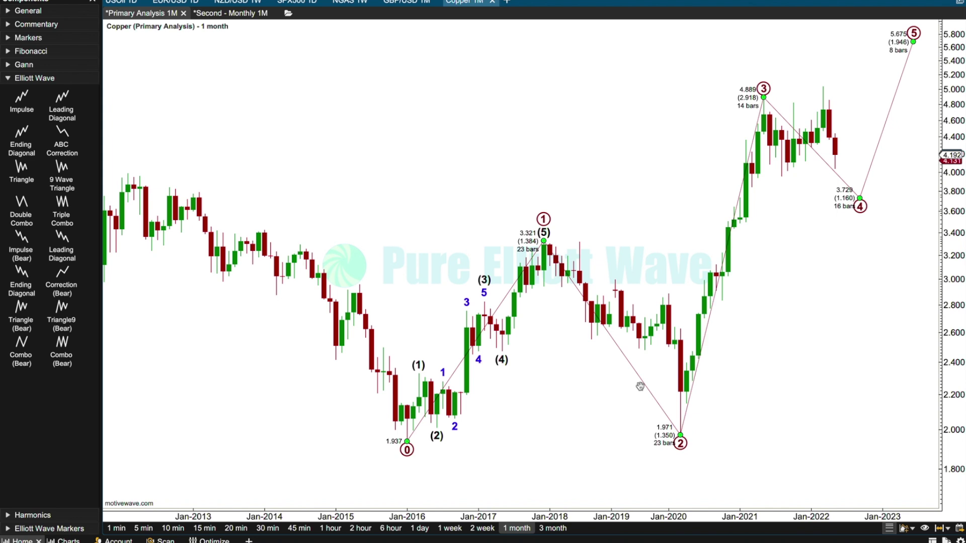
- Decompose primary wave 2 into an Intermediate-degree combination labelled (W), (X) and (Y)
right_click(632, 370)
mouse_move(694, 436)
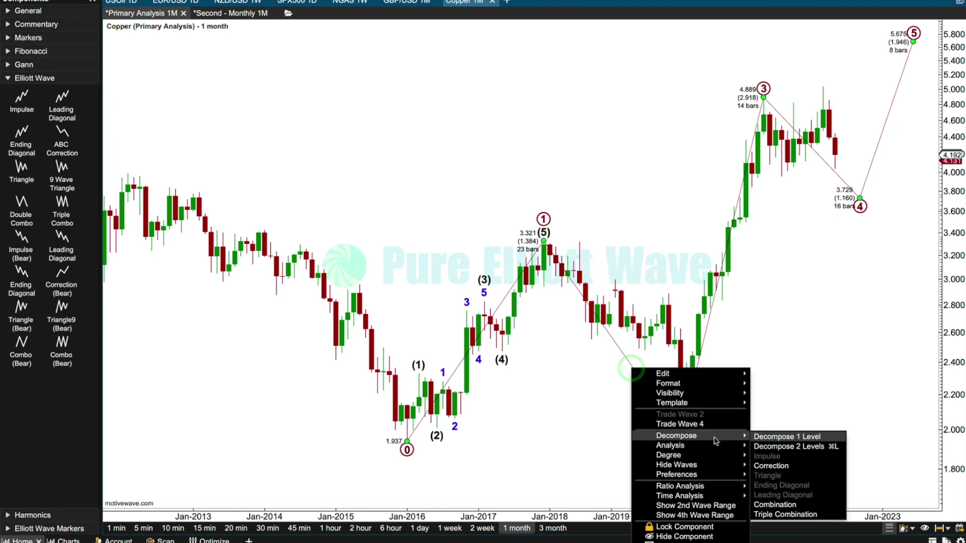
click(770, 503)
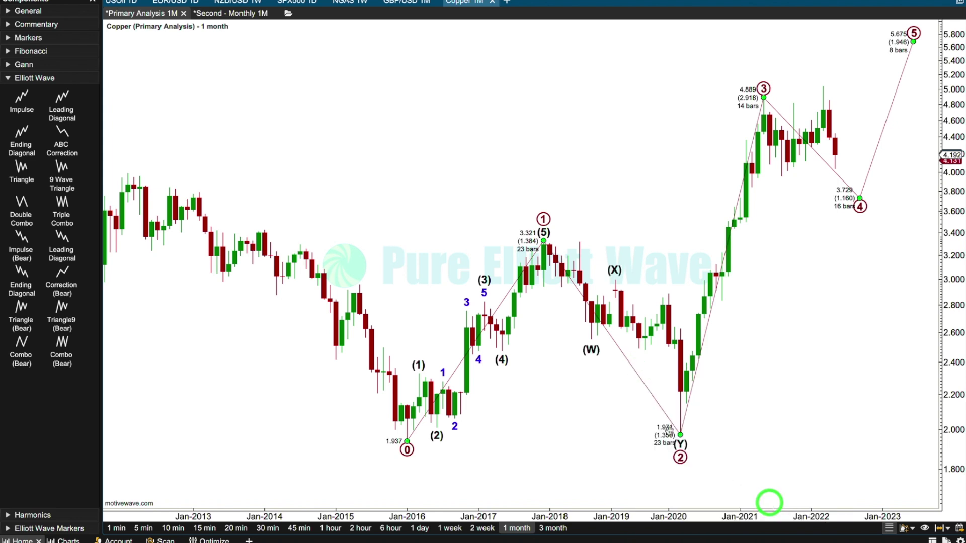
- Decompose intermediate waves (W) and (Y) each into a Minor-degree ABC correction
click(593, 345)
right_click(569, 295)
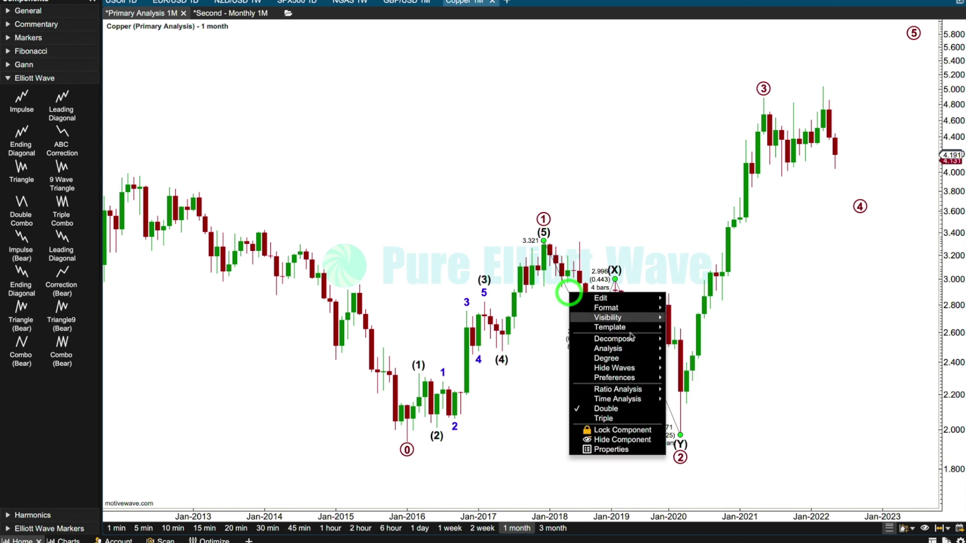
mouse_move(634, 338)
click(685, 370)
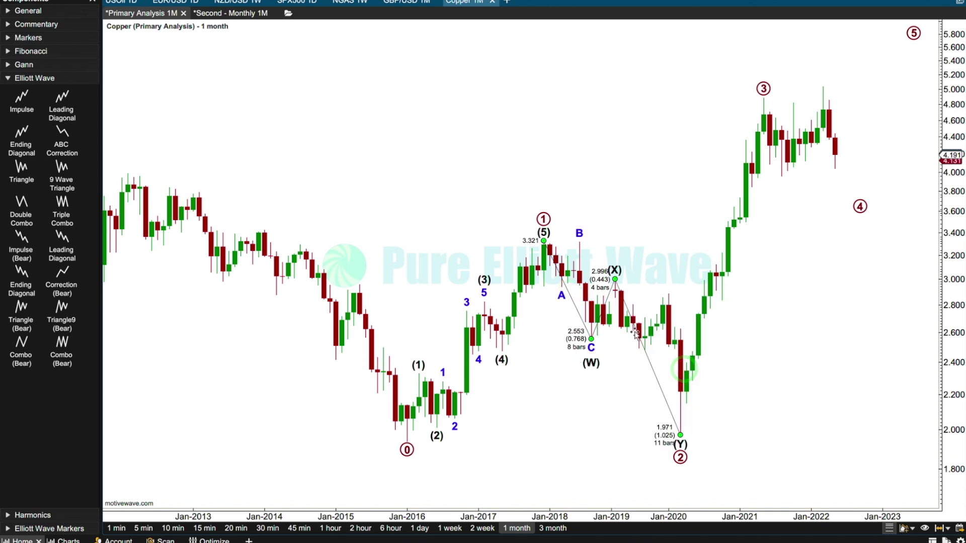
right_click(637, 332)
mouse_move(702, 376)
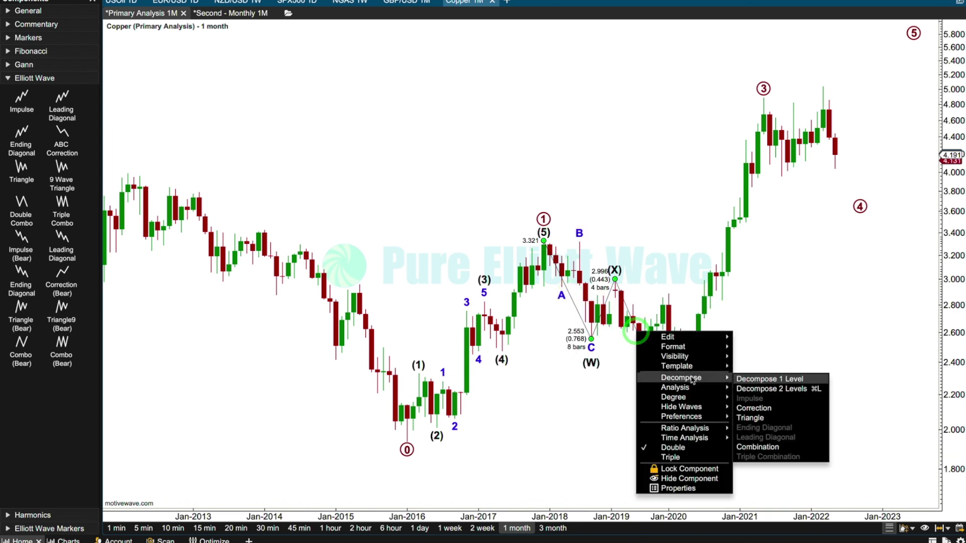
click(753, 408)
- Decompose primary wave 3 into an Intermediate-degree impulse labelled (1) to (5)
click(764, 89)
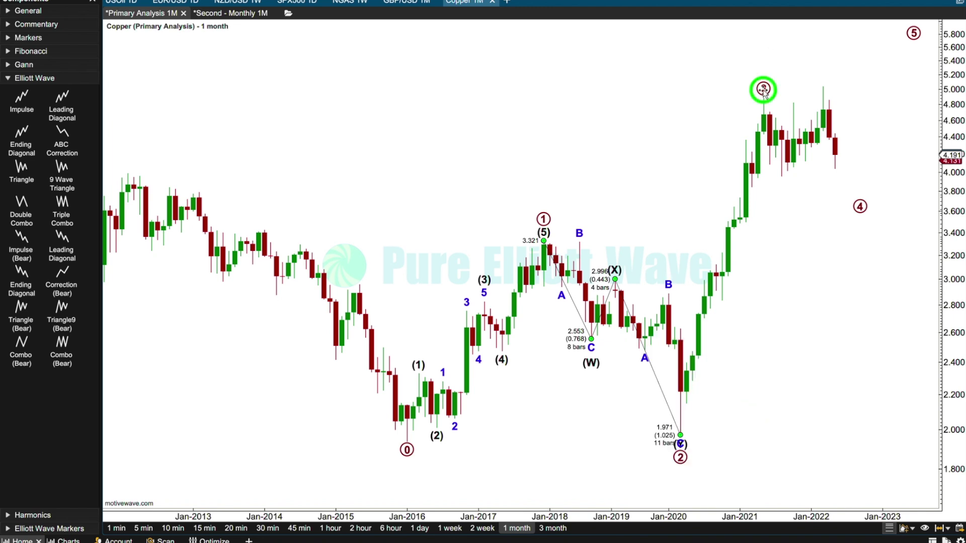
right_click(735, 218)
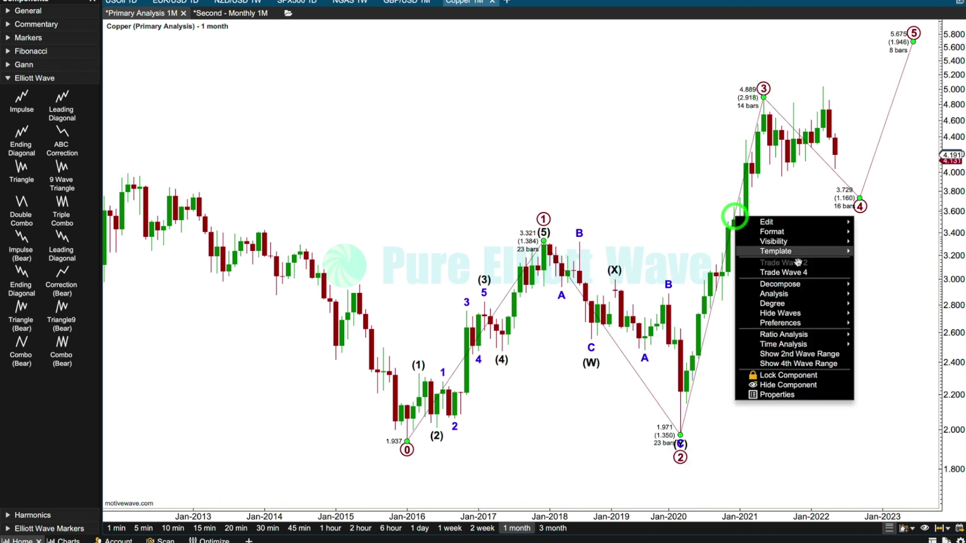
mouse_move(805, 285)
click(872, 303)
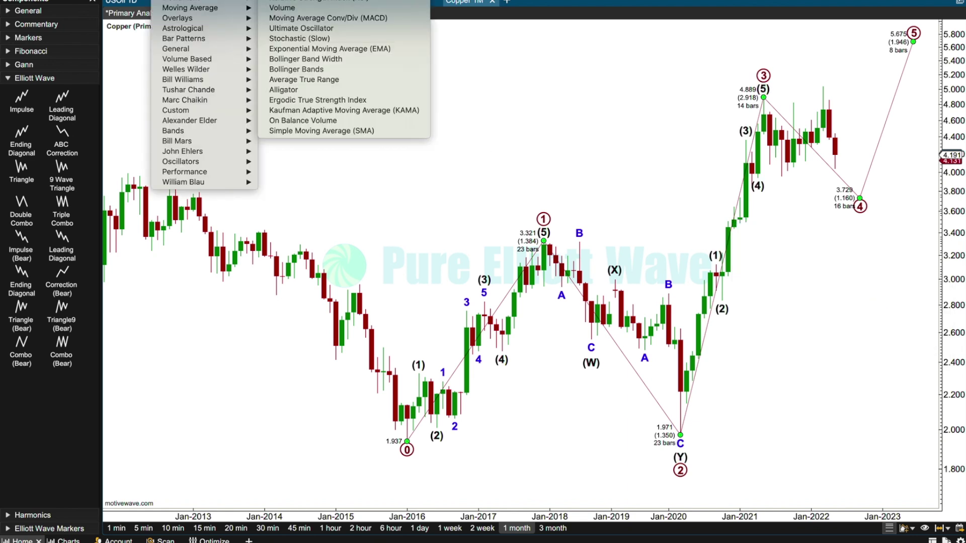
- Add a Moving Average Conv/Div (MACD) study with EMA periods 13, 34 and 8 below the price chart
click(317, 18)
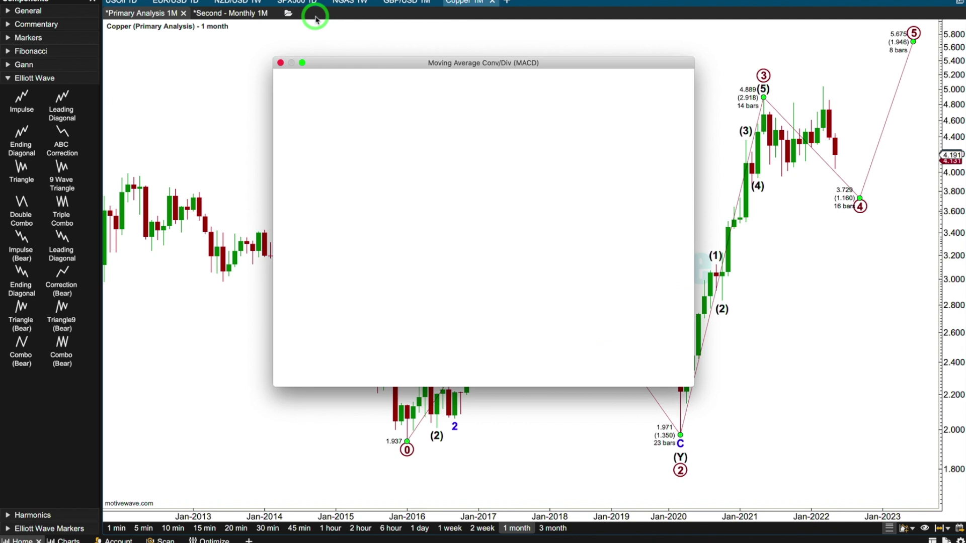
click(425, 419)
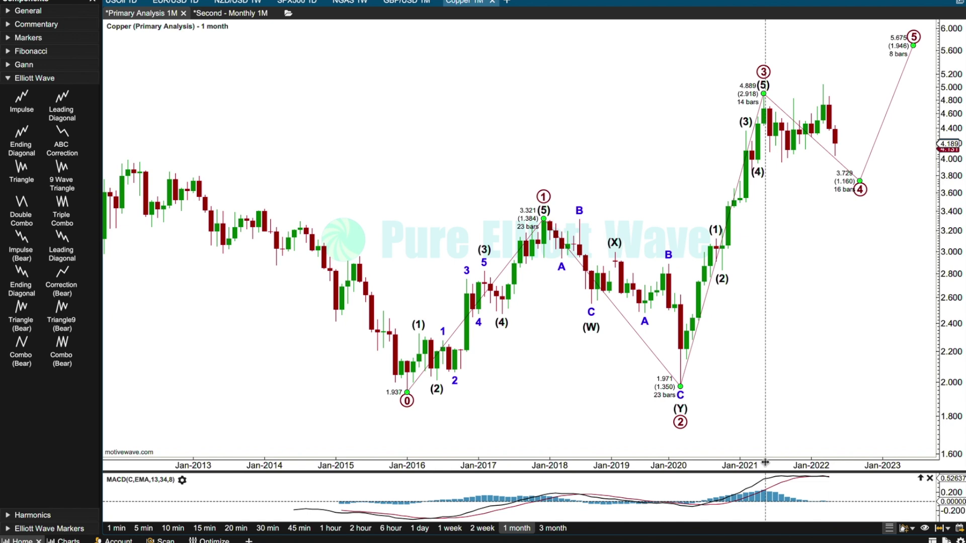
click(765, 151)
click(507, 213)
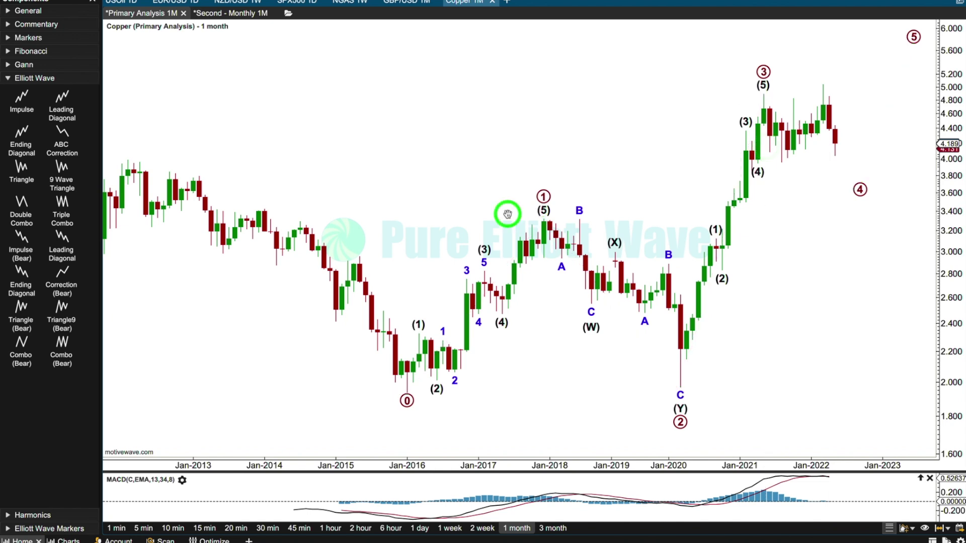
- Decompose primary wave 4 into an Intermediate-degree correction labelled (A), (B) and (C)
drag(819, 259, 741, 266)
click(778, 190)
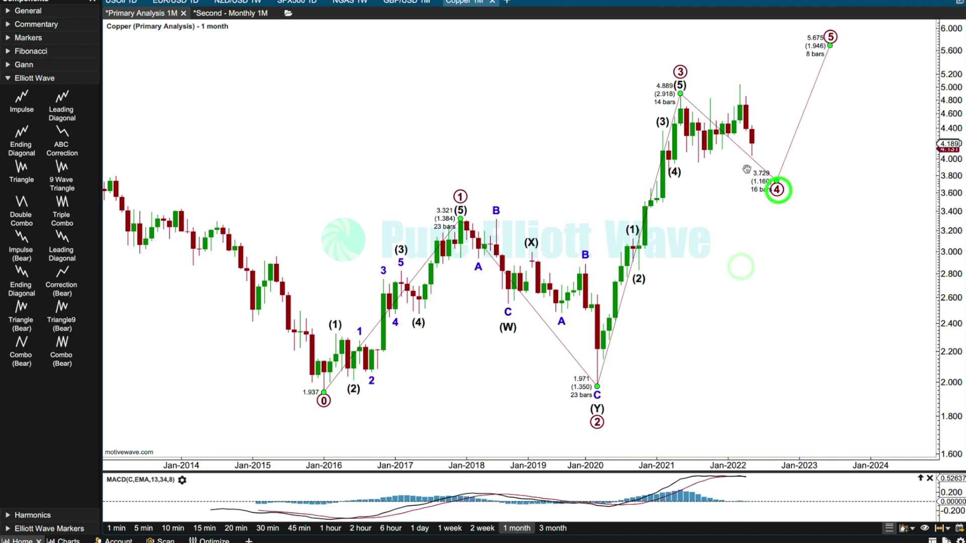
right_click(743, 151)
mouse_move(805, 216)
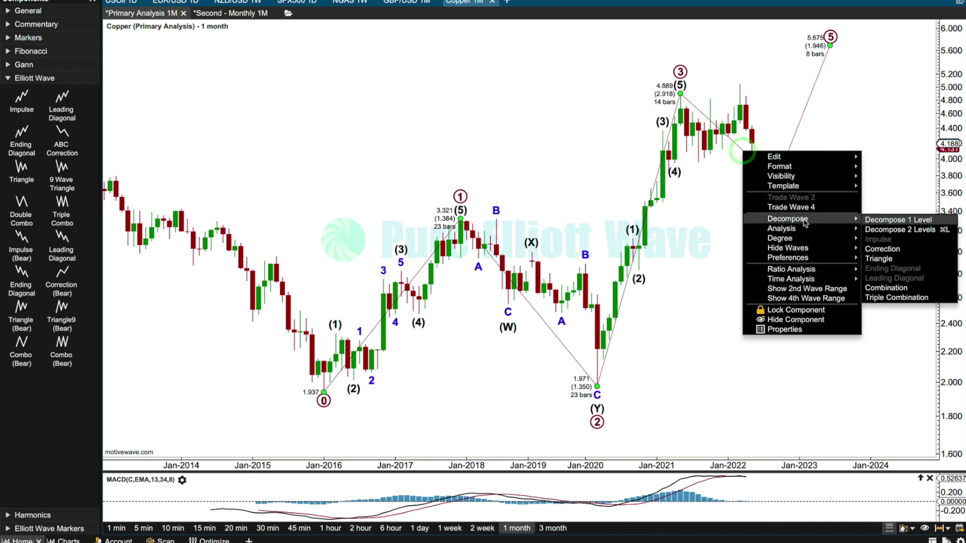
click(870, 247)
click(739, 81)
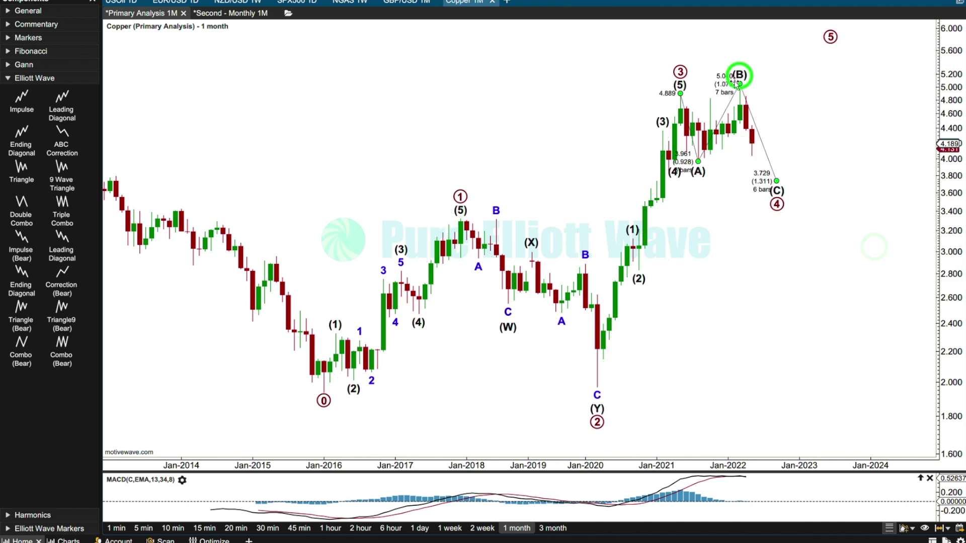
- Decompose intermediate waves (A) and (B) of primary wave 4 each into a Minor-degree ABC correction
right_click(688, 124)
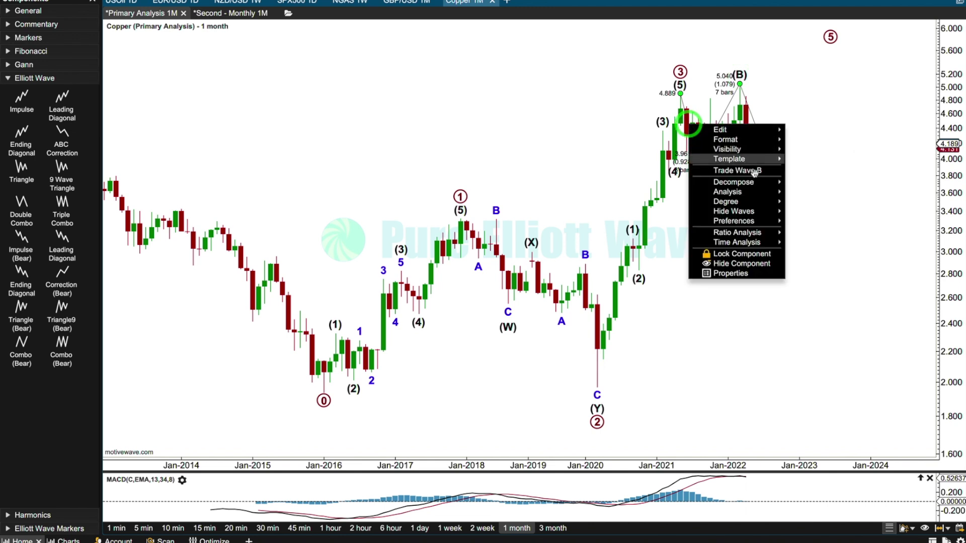
mouse_move(745, 182)
click(804, 204)
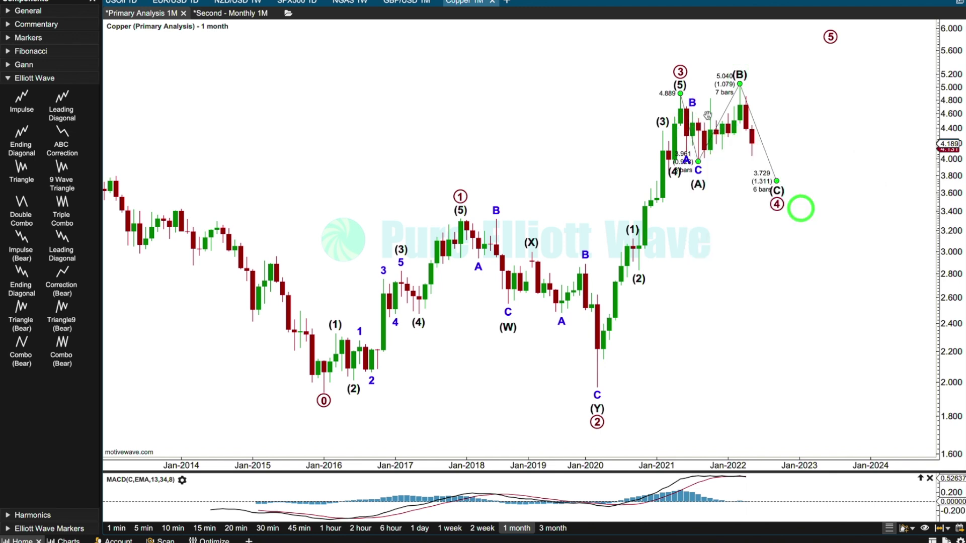
right_click(718, 126)
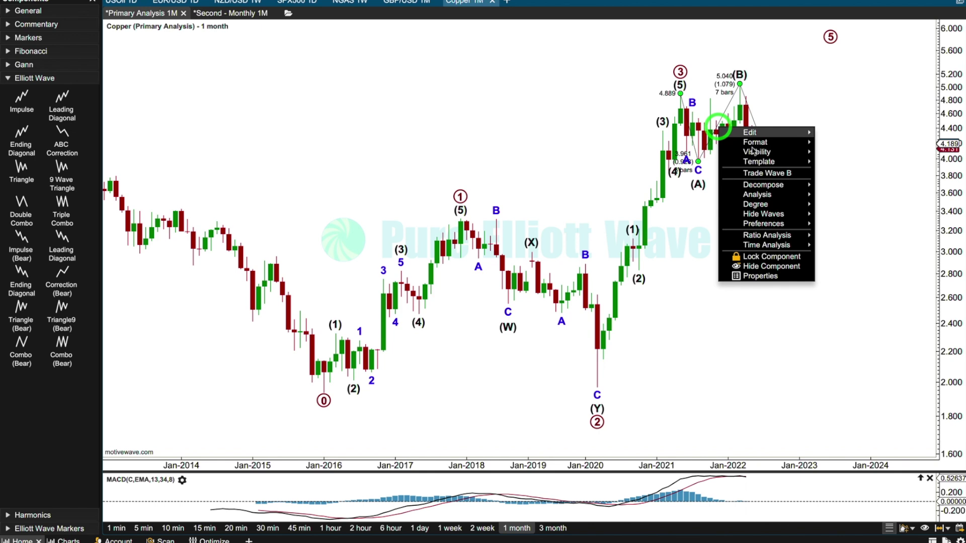
mouse_move(763, 184)
click(833, 216)
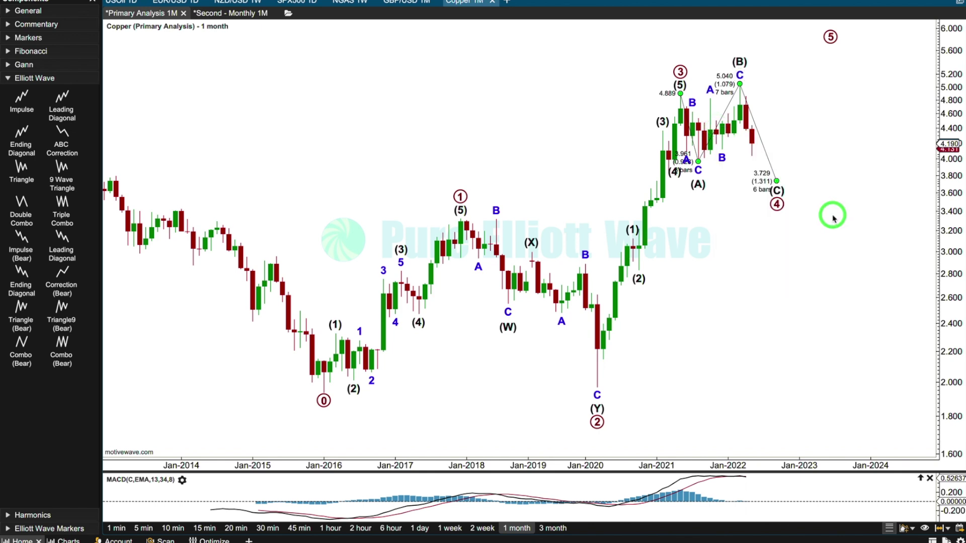
click(581, 86)
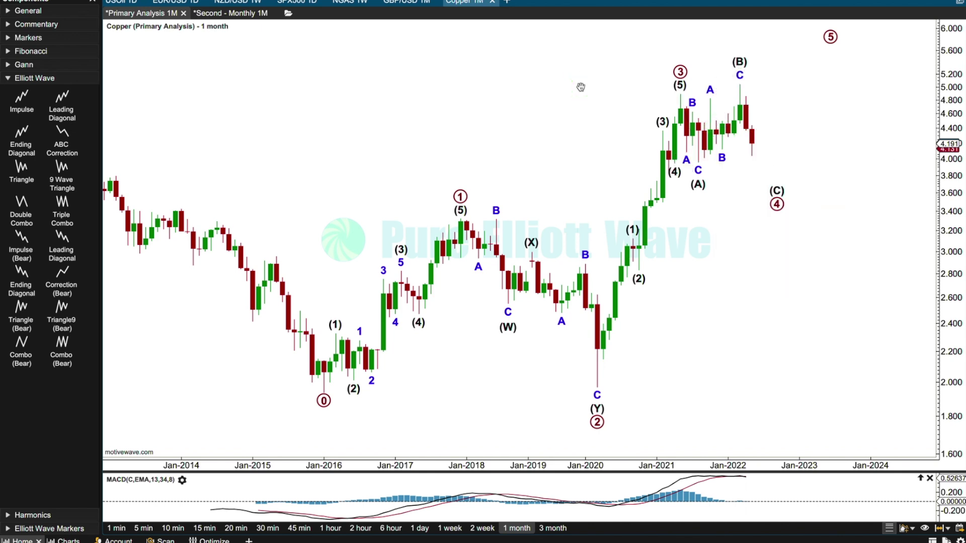
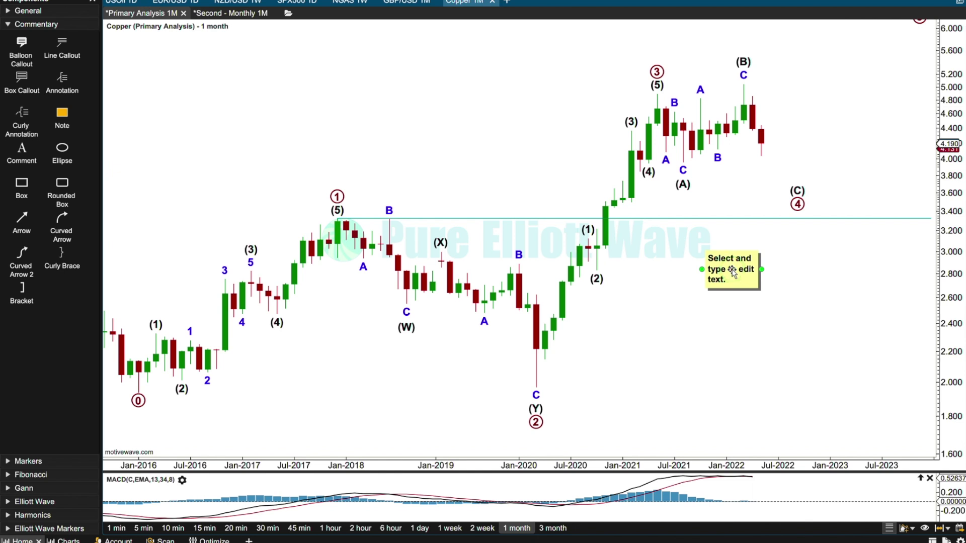
- Enter "invalidation 3.321" as the note's text and place the note just below the far end of the horizontal line
text(invalidation )
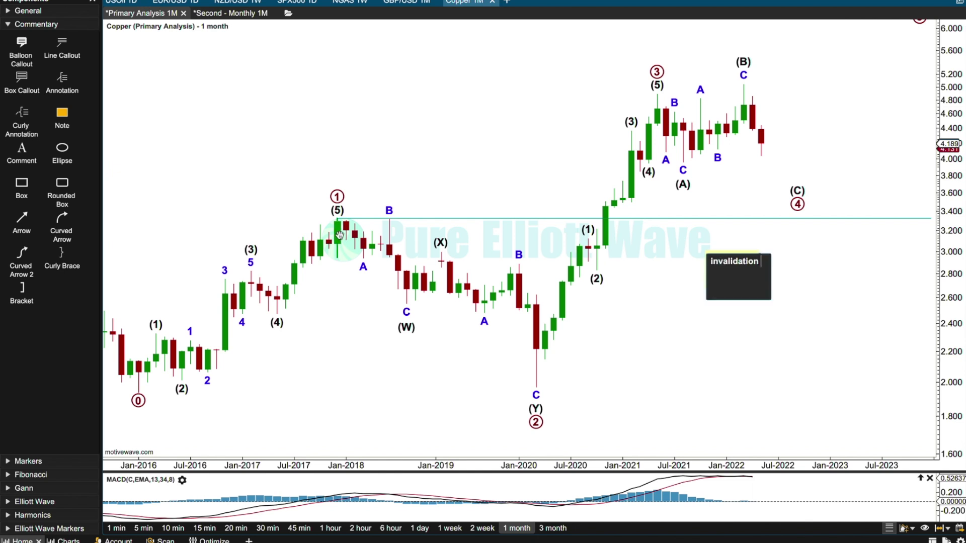
text(3.321)
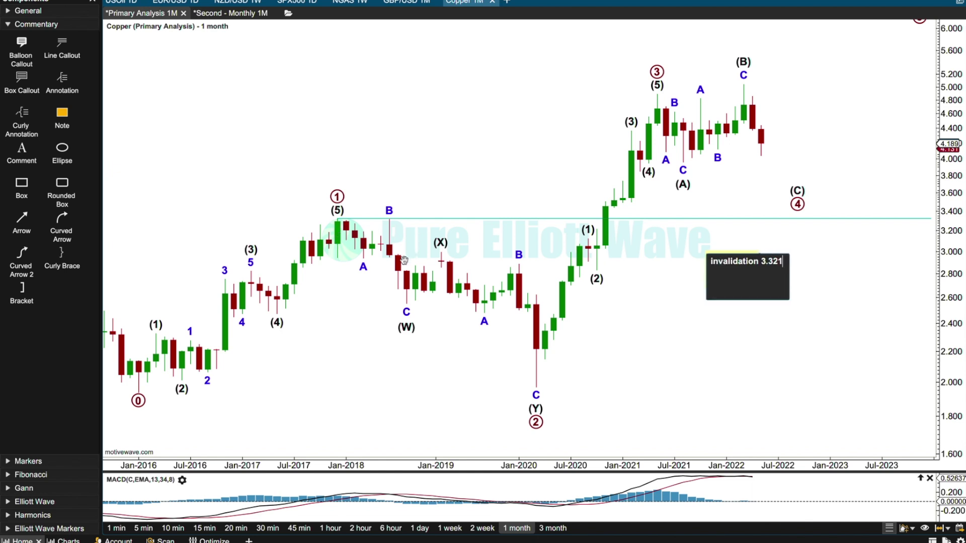
click(626, 259)
click(732, 262)
mouse_move(737, 262)
mouse_down()
mouse_move(838, 262)
mouse_move(906, 229)
mouse_up()
- Draw a curved arrow from the latest candle through the primary 4 low up to primary 5, and format it as a thick teal line
mouse_move(767, 144)
mouse_down()
mouse_move(942, 30)
mouse_move(916, 39)
mouse_move(913, 52)
mouse_up()
click(919, 43)
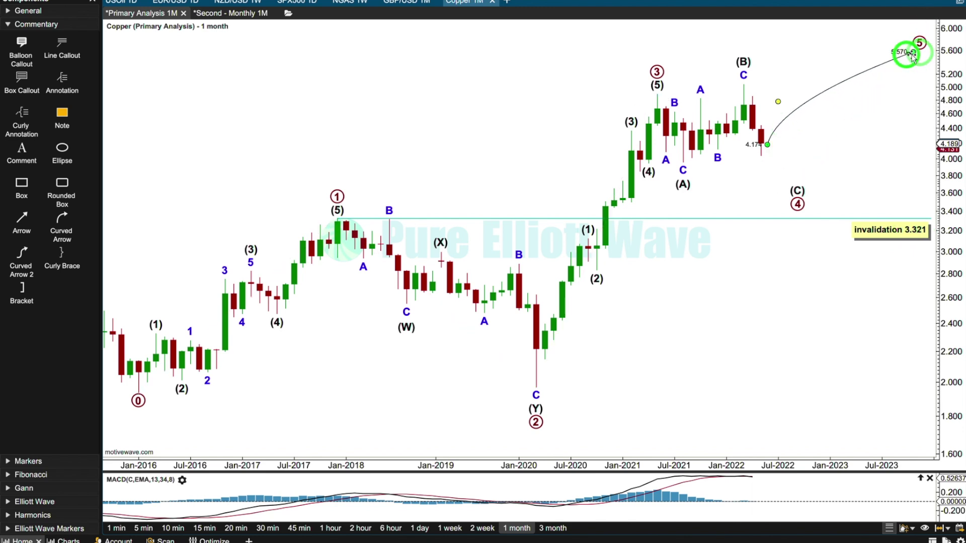
drag(777, 102, 797, 252)
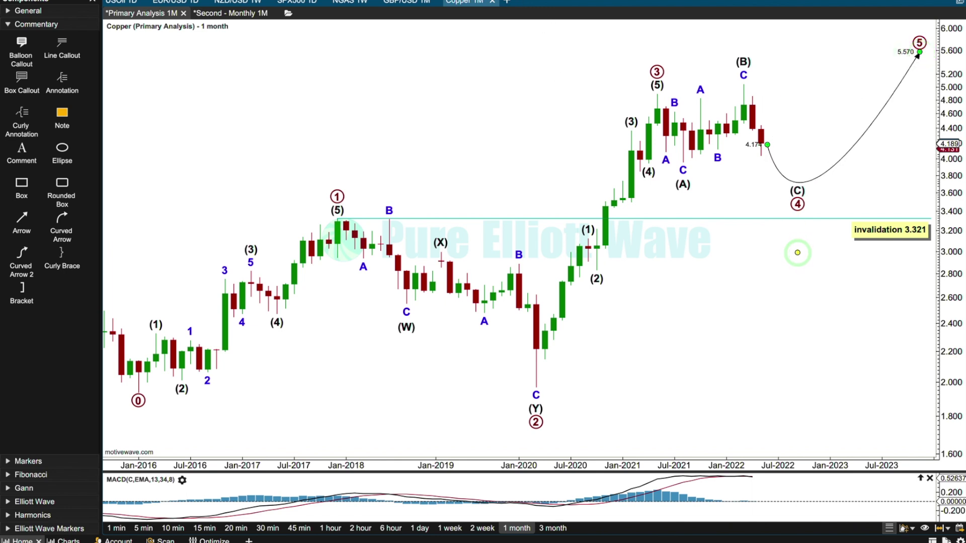
click(514, 1)
click(515, 12)
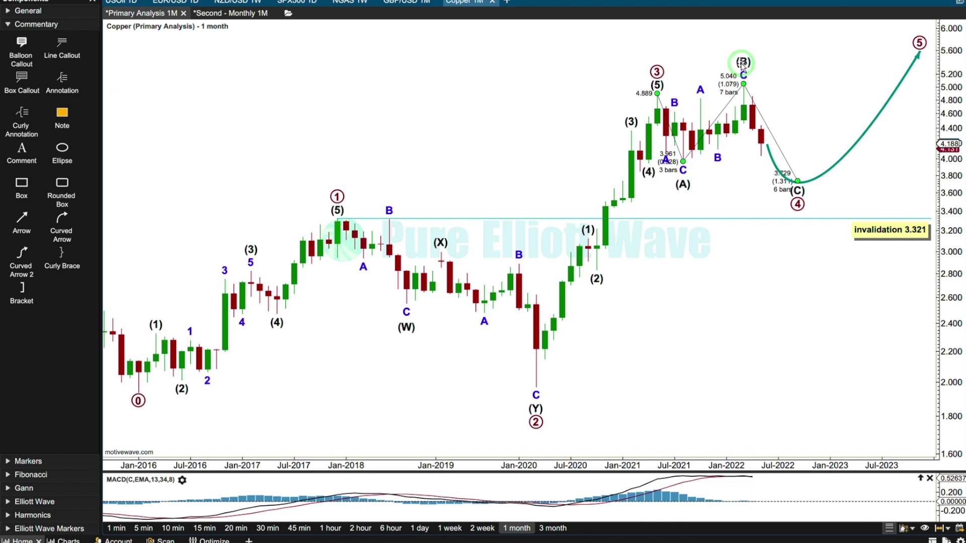
- Place a note reading "target 3.54" beside wave (C), with the label "(C) = 1.618 X (A)" next to it
drag(671, 455, 636, 461)
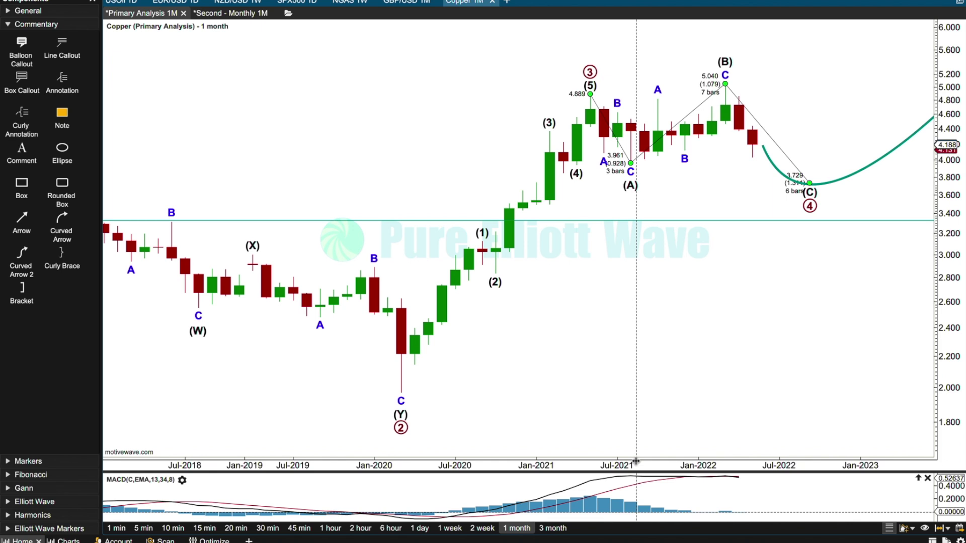
drag(596, 464, 608, 464)
drag(660, 437, 617, 464)
click(700, 311)
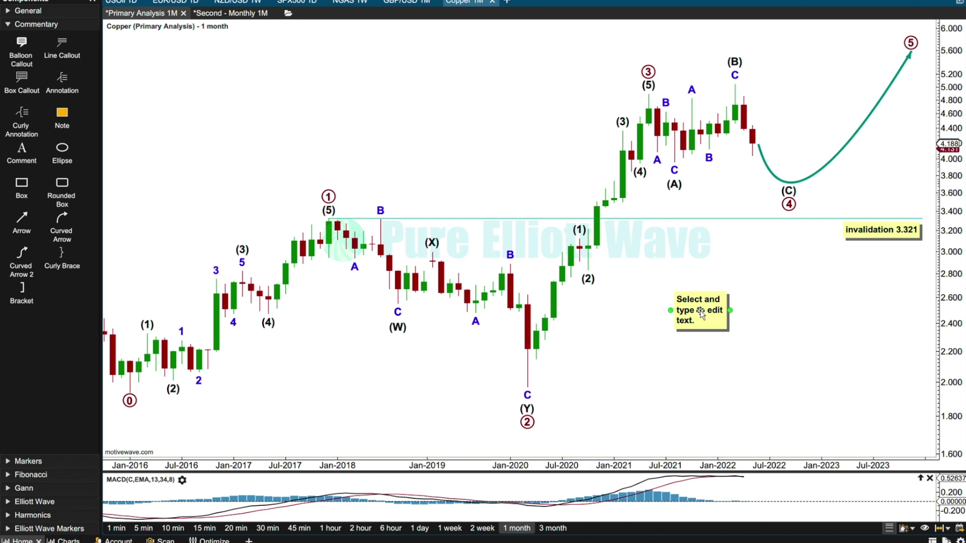
key(ctrl+z)
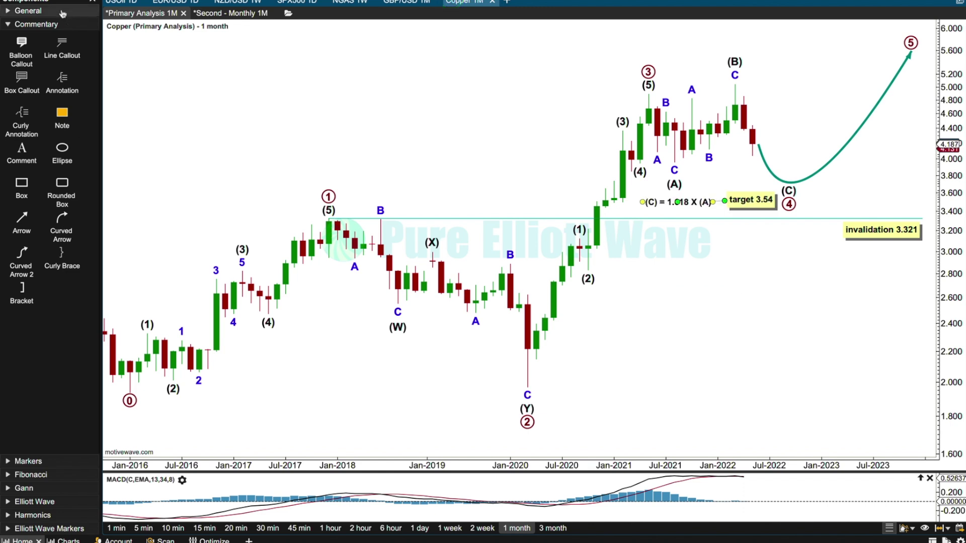
- Draw an extended channel from the primary 1 high at 3.321 to the primary 3 high at 4.889, with its parallel line at the primary 2 low
click(62, 12)
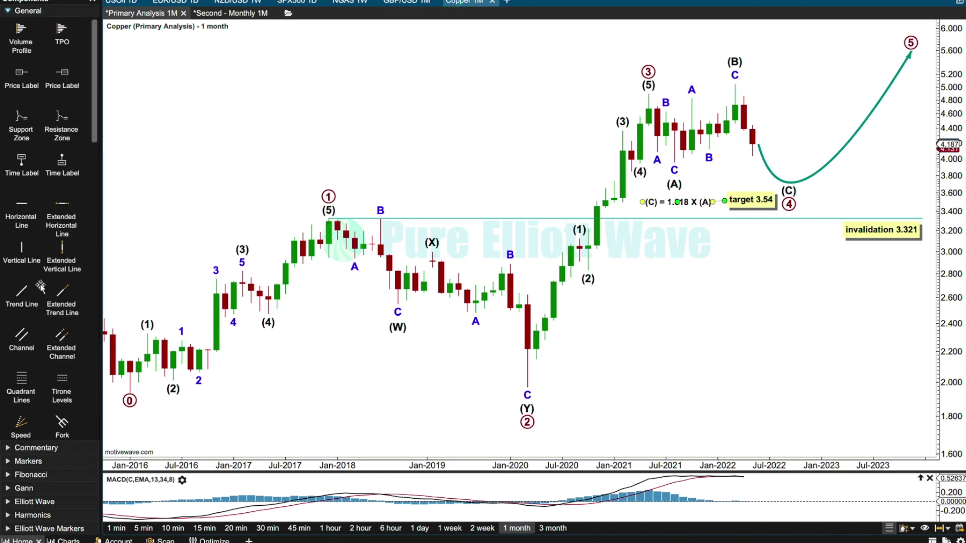
click(62, 336)
click(465, 201)
click(432, 195)
drag(450, 195, 328, 218)
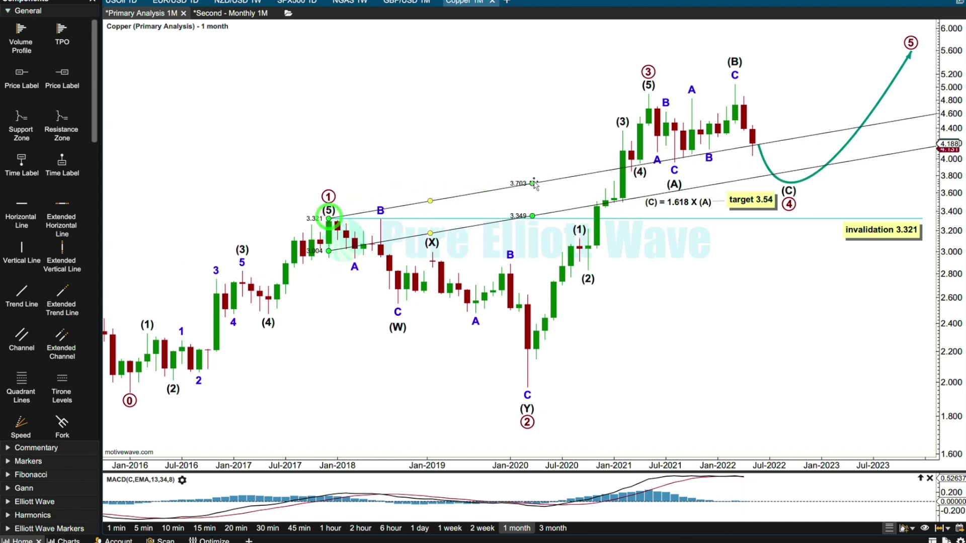
drag(532, 183, 648, 93)
drag(489, 188, 531, 403)
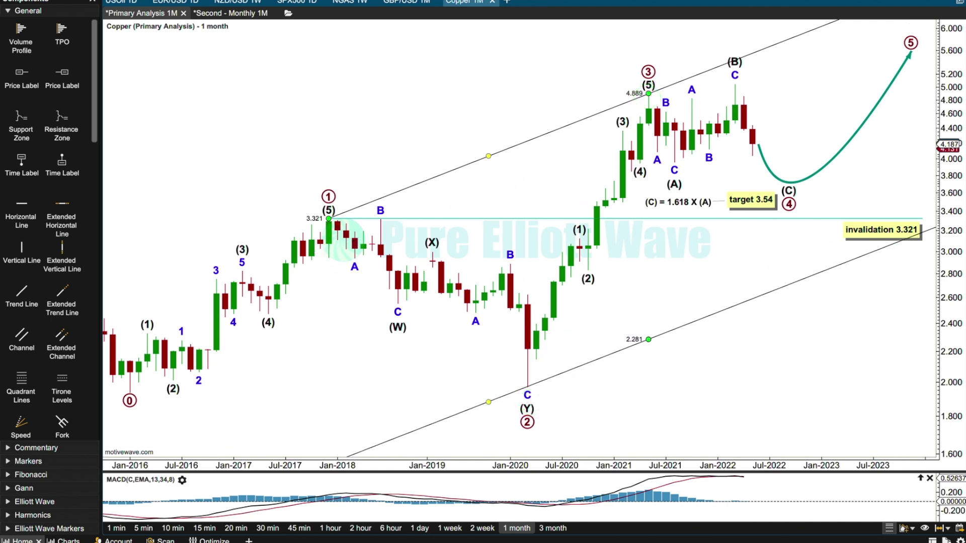
- Format the channel lines as thin dark red lines
click(529, 1)
click(555, 13)
click(503, 1)
click(451, 3)
click(392, 64)
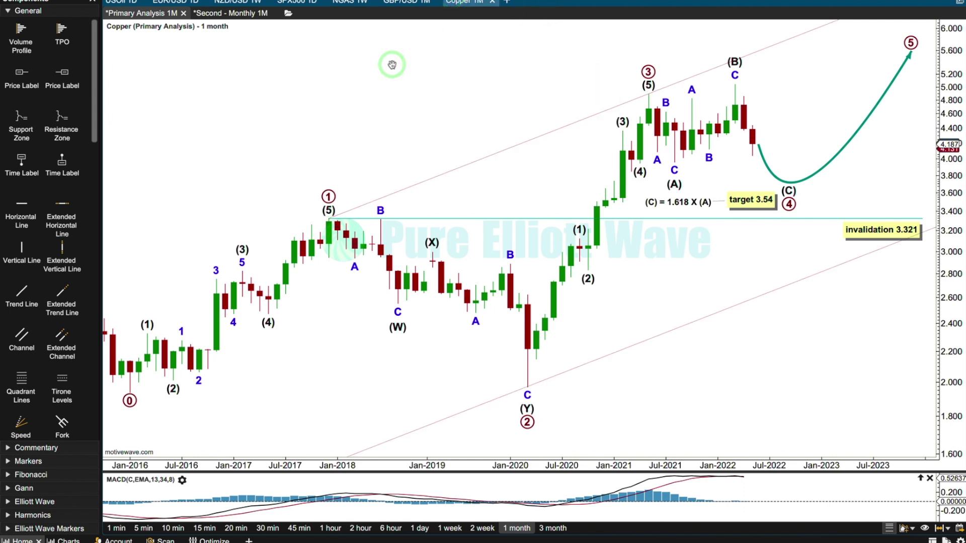
- Show the middle line of the extended channel
click(472, 162)
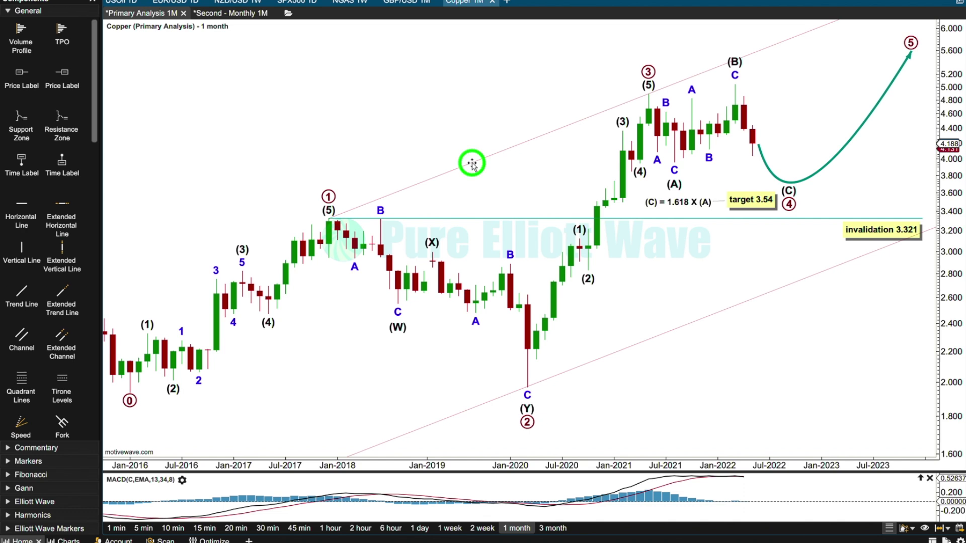
right_click(472, 163)
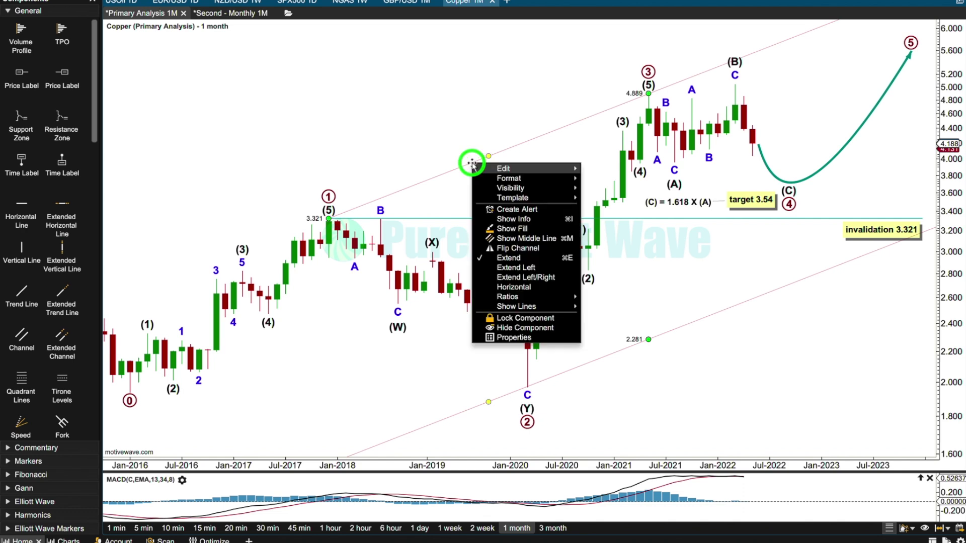
click(543, 239)
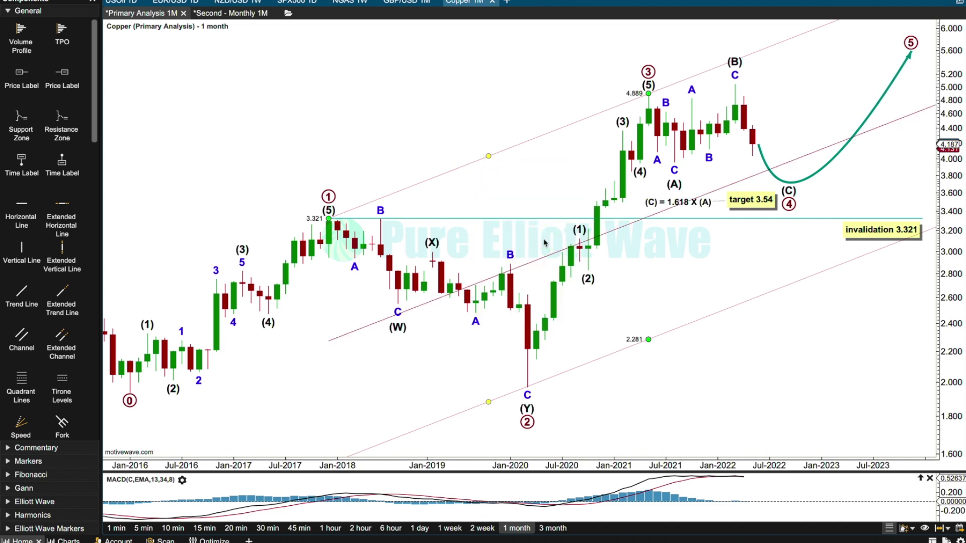
- Lower the end of wave (C) and primary 4 to the 3.54 target area and reshape the projection arrow's curve to match
click(790, 209)
mouse_move(789, 181)
mouse_down()
mouse_move(793, 174)
mouse_move(783, 180)
mouse_move(801, 190)
mouse_move(789, 200)
mouse_up()
click(805, 178)
click(790, 252)
drag(790, 252, 780, 287)
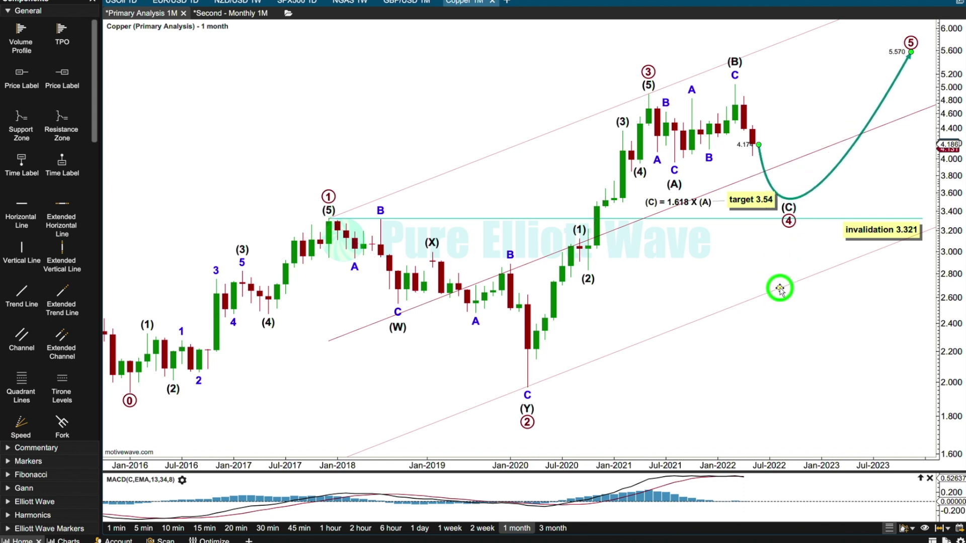
- Move the "target 3.54" note and the "(C) = 1.618 X (A)" label below the invalidation line and save the analysis
click(760, 204)
drag(762, 203, 763, 229)
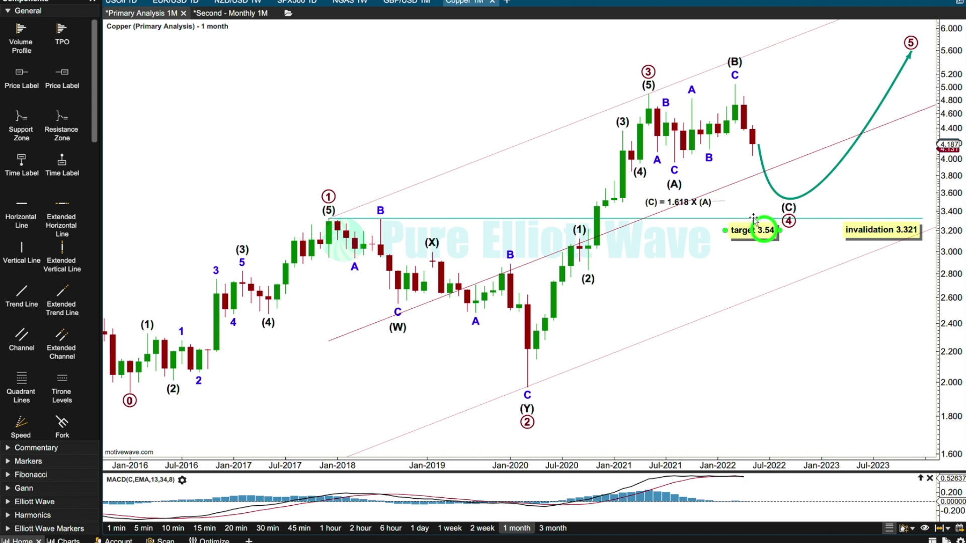
click(703, 208)
drag(703, 208, 703, 232)
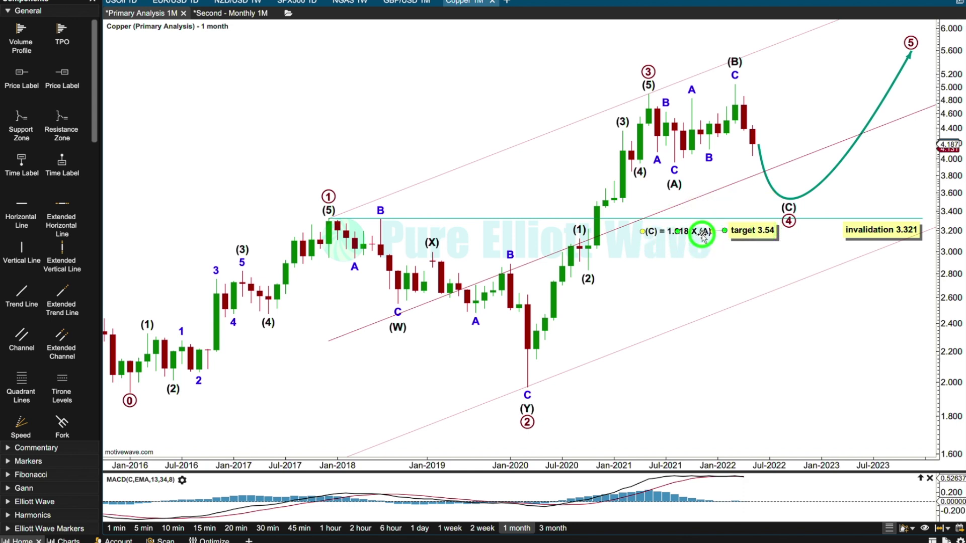
click(460, 104)
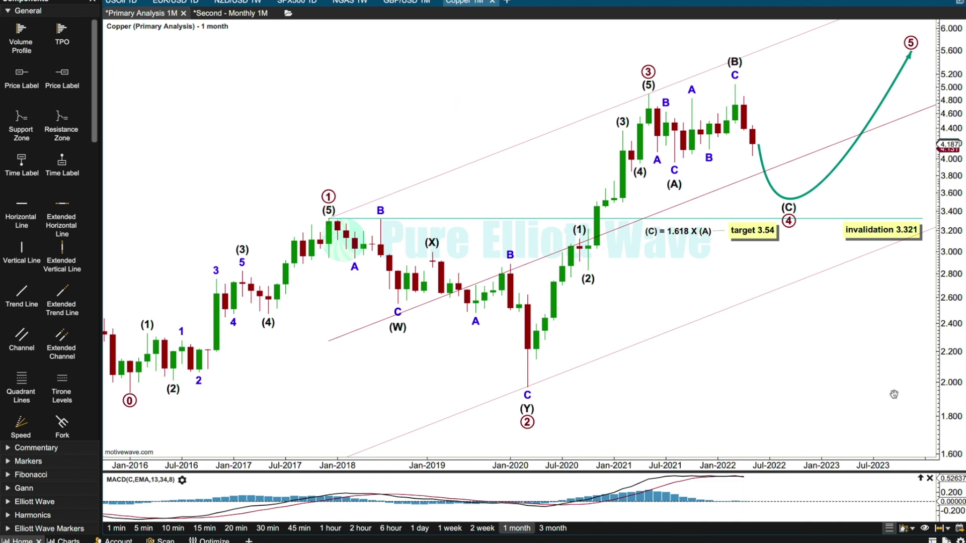
drag(938, 405, 939, 461)
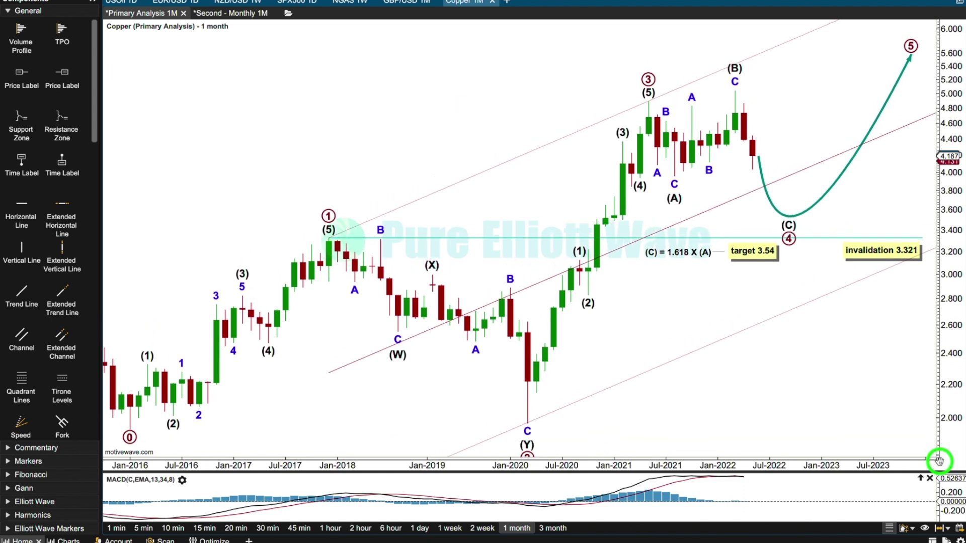
key(ctrl+s)
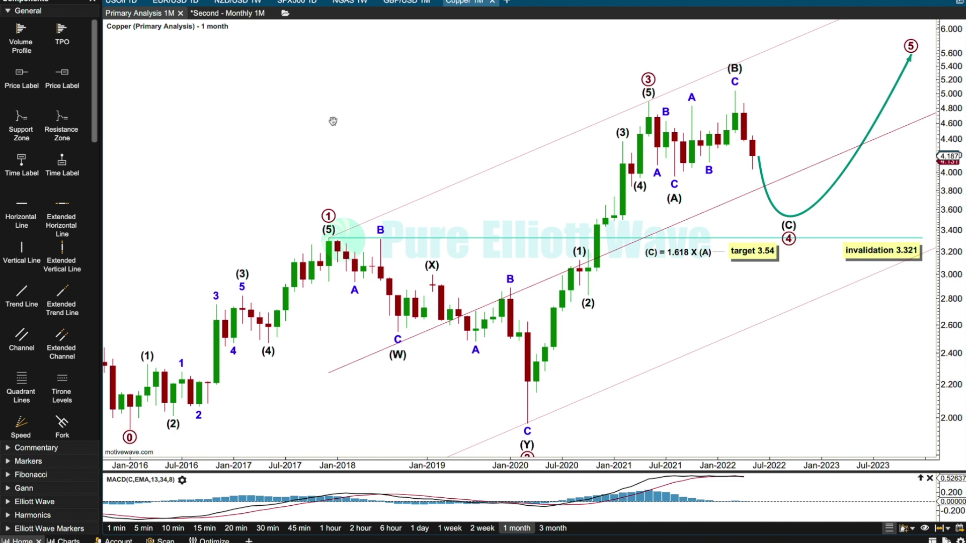
- Examine the alternate primary A-B-C count in the Second - Monthly analysis, including the rise from B to C and the recent swings
click(231, 15)
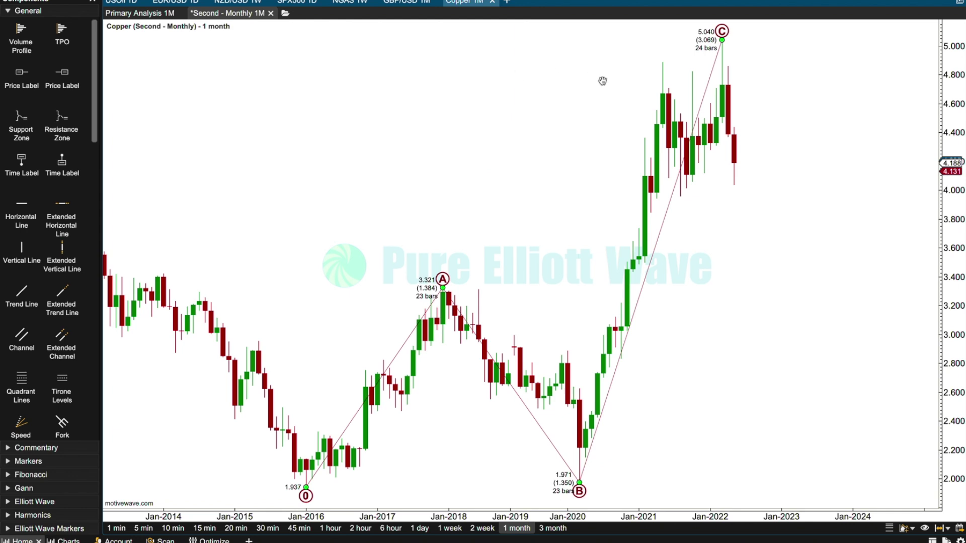
click(459, 273)
click(625, 493)
click(756, 59)
click(712, 54)
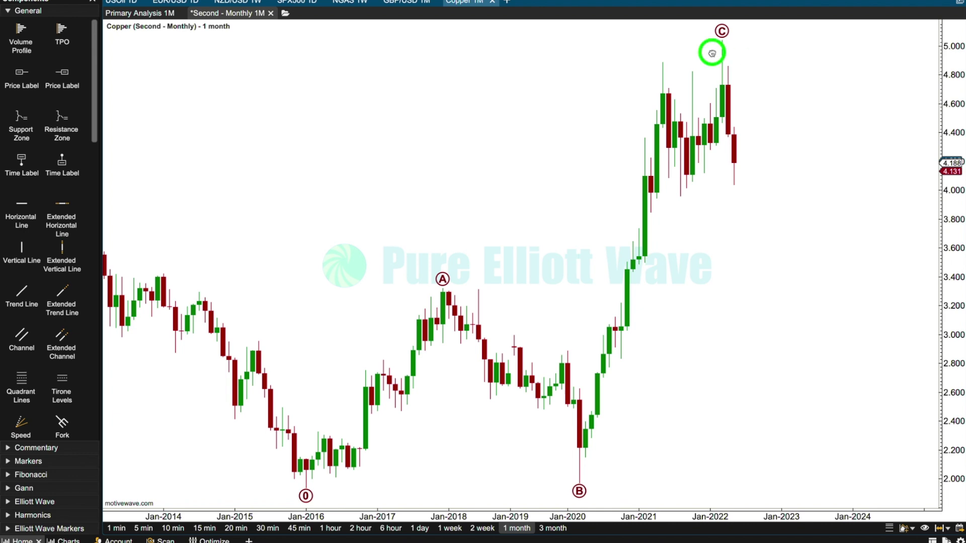
click(588, 478)
click(704, 44)
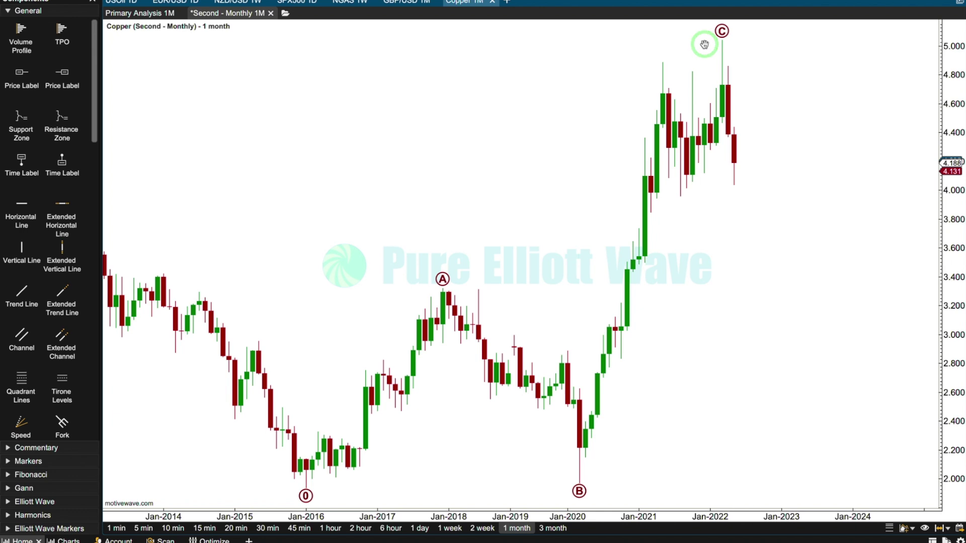
click(605, 315)
click(620, 361)
click(649, 65)
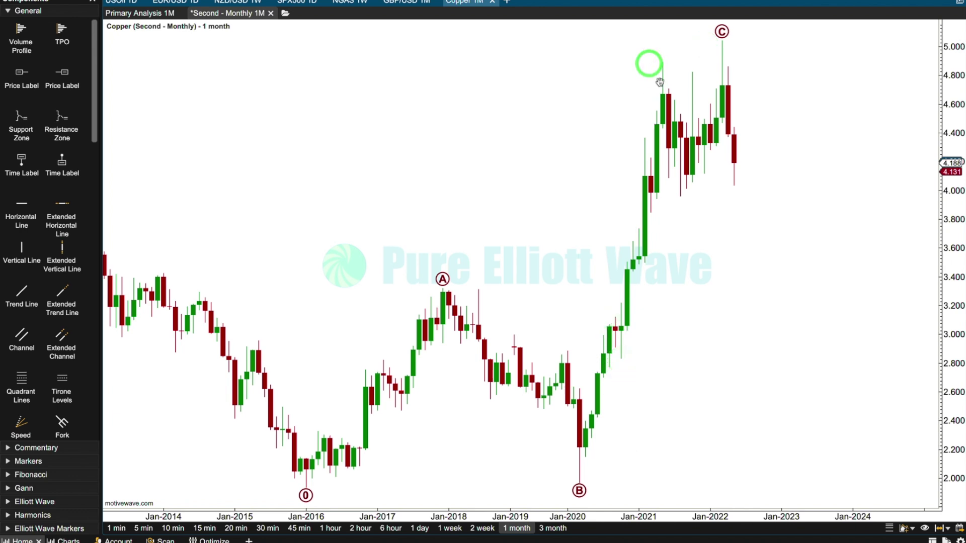
click(719, 161)
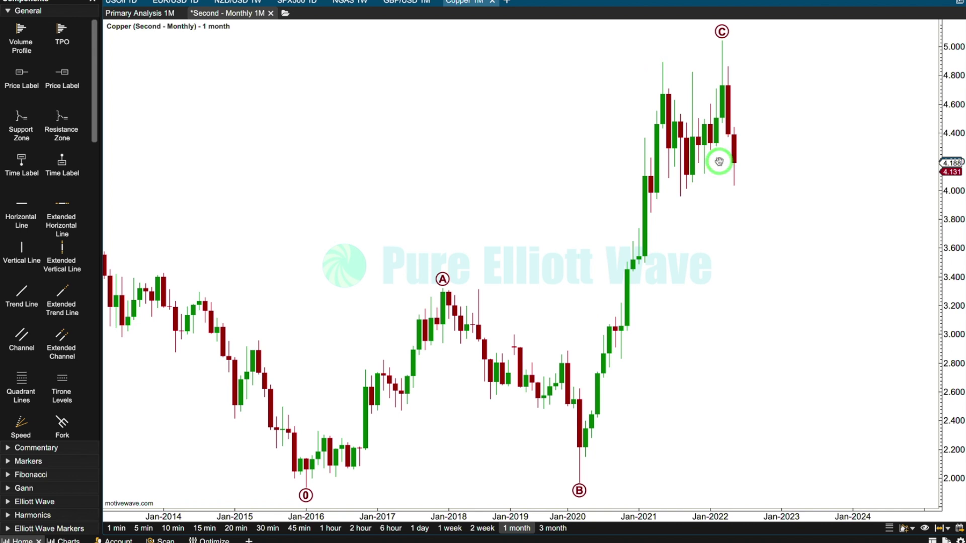
click(733, 49)
click(679, 201)
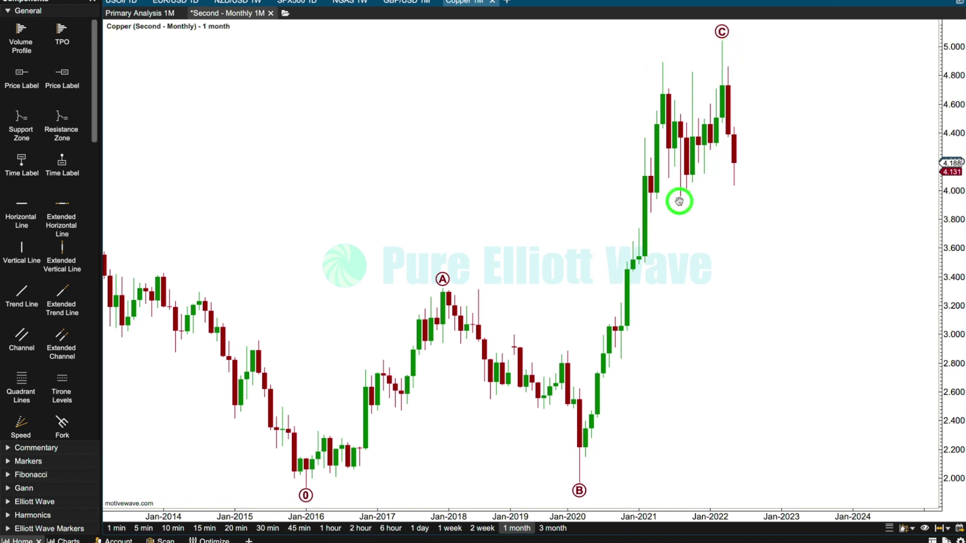
click(723, 42)
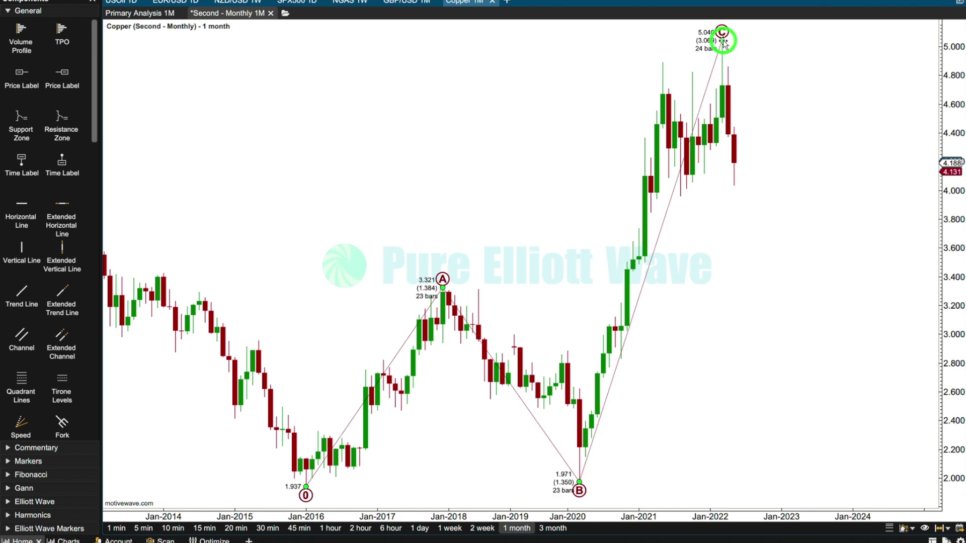
click(688, 216)
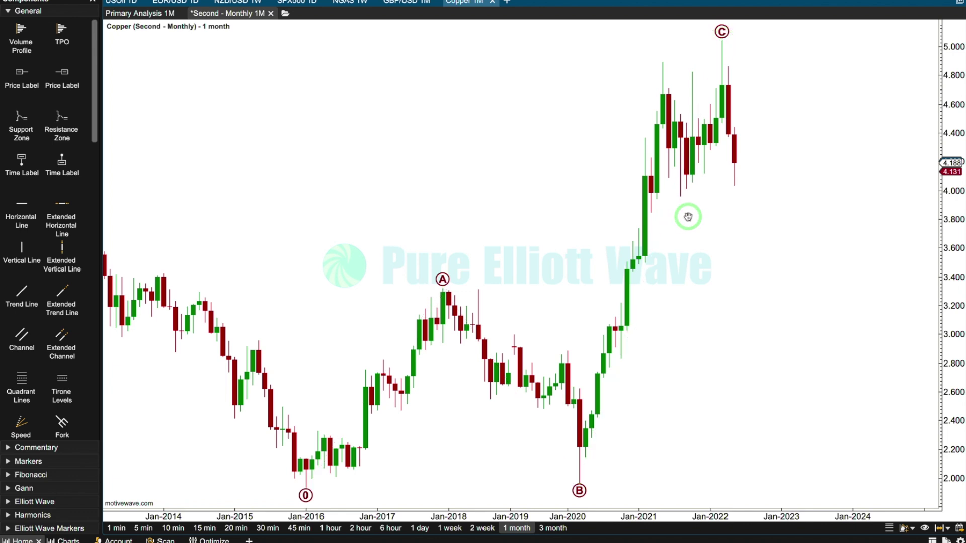
- Create a new copper analysis named Daily based on Primary Analysis and show it on the 1 day chart
click(142, 13)
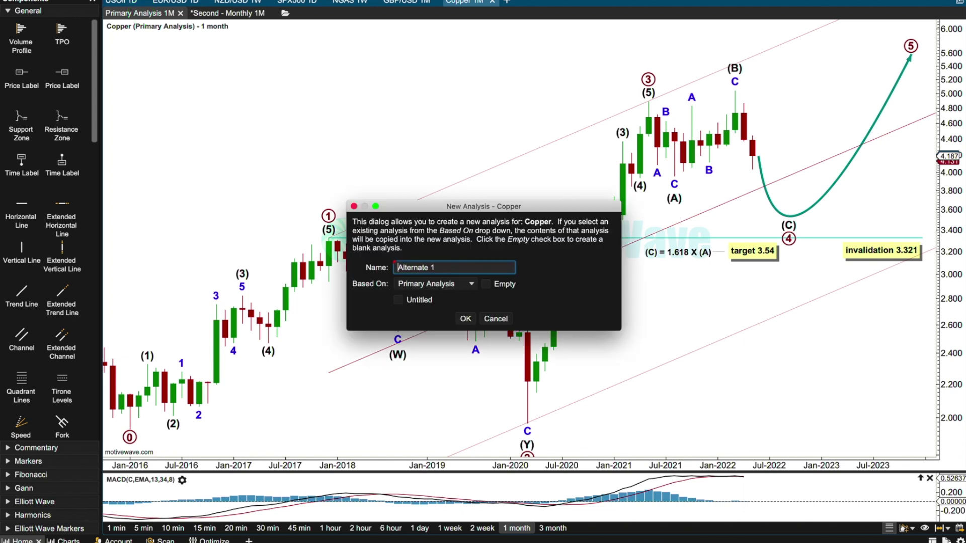
click(419, 266)
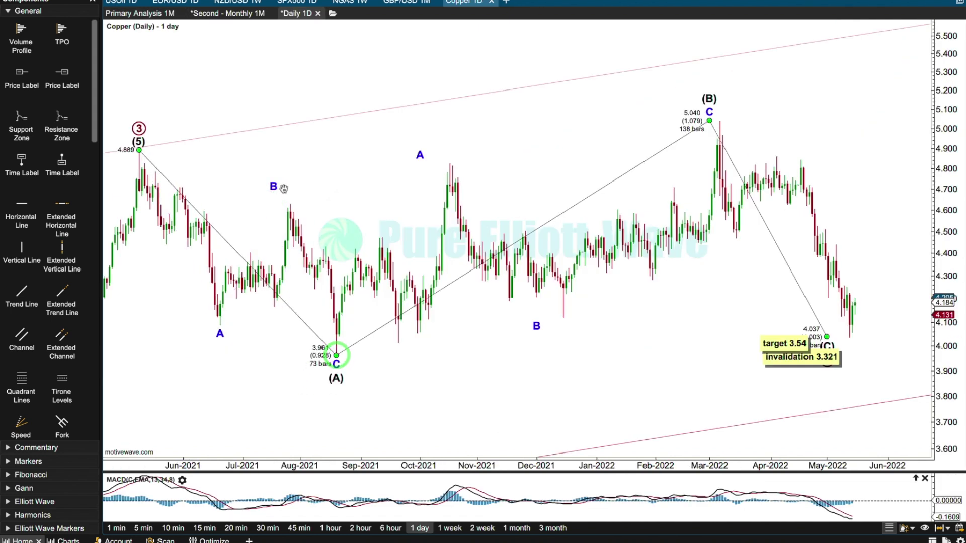
- Align the daily wave points: B of (A) at 4.628, A of (B) at 4.823, B of (B) at 4.120 and (B) at 5.040
click(289, 197)
drag(289, 199, 293, 205)
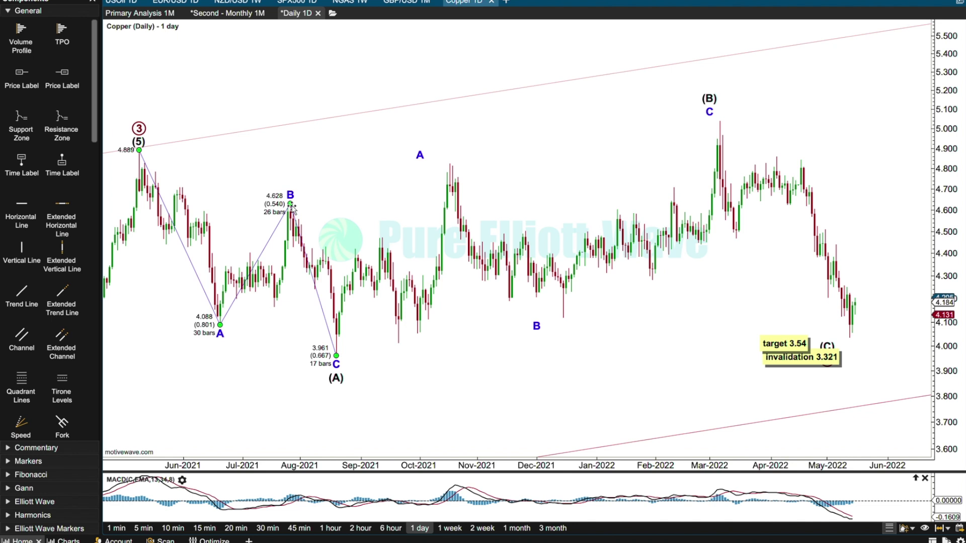
click(180, 171)
click(200, 318)
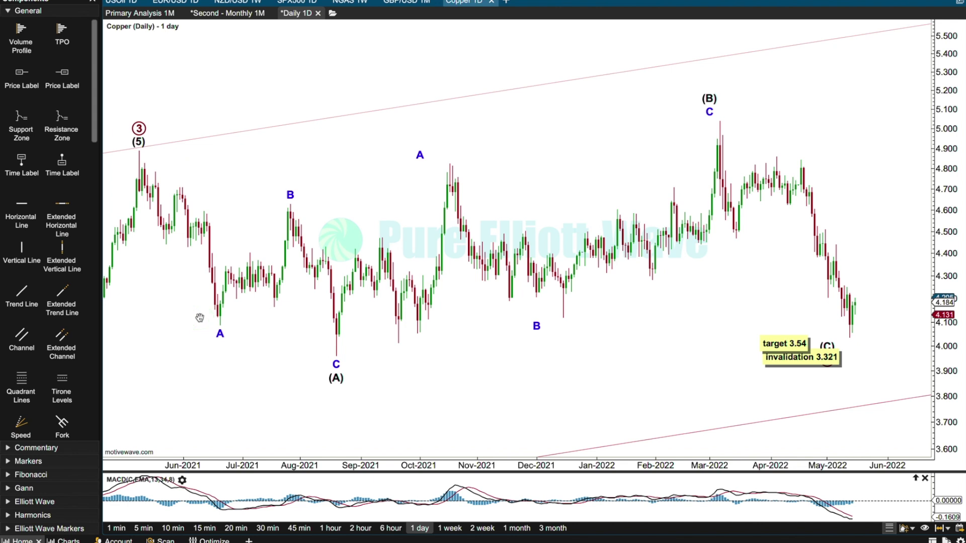
click(452, 160)
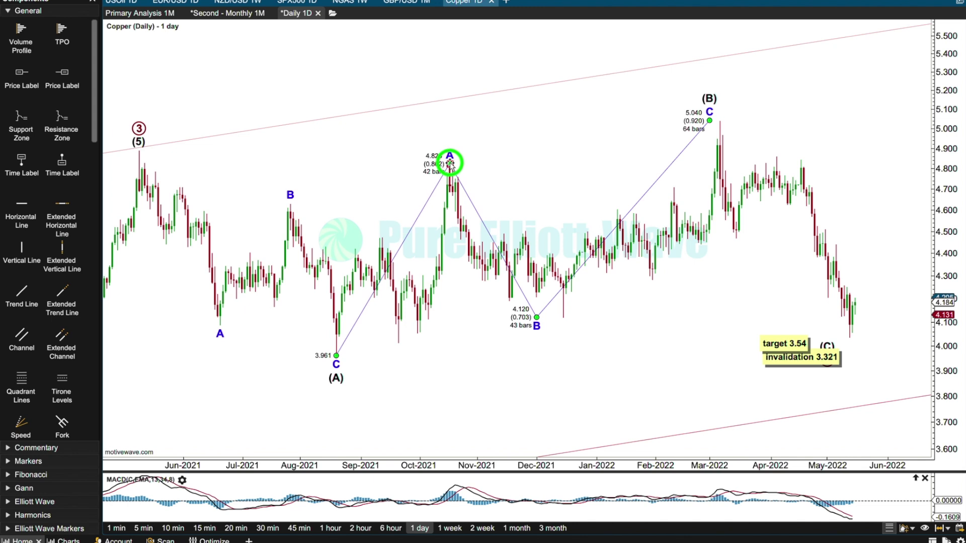
drag(537, 326, 563, 326)
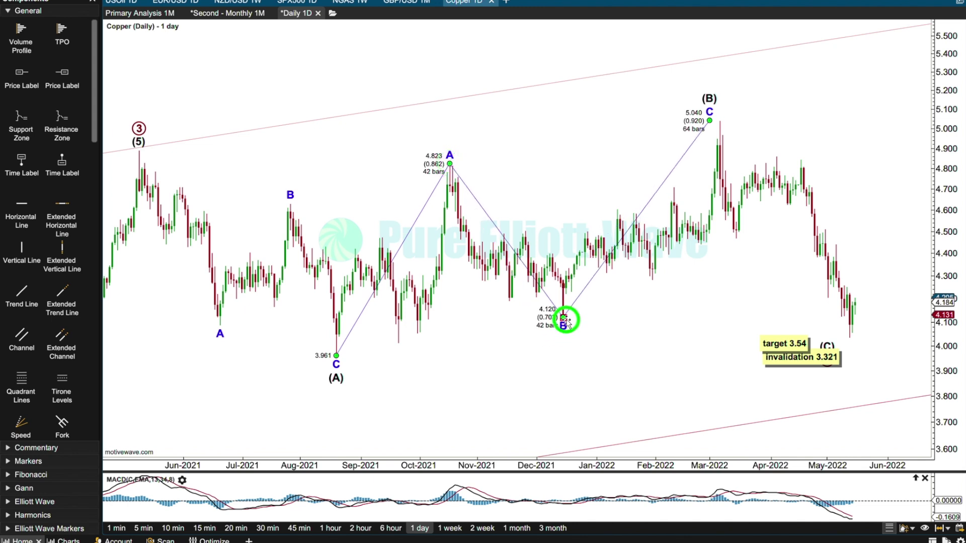
click(709, 99)
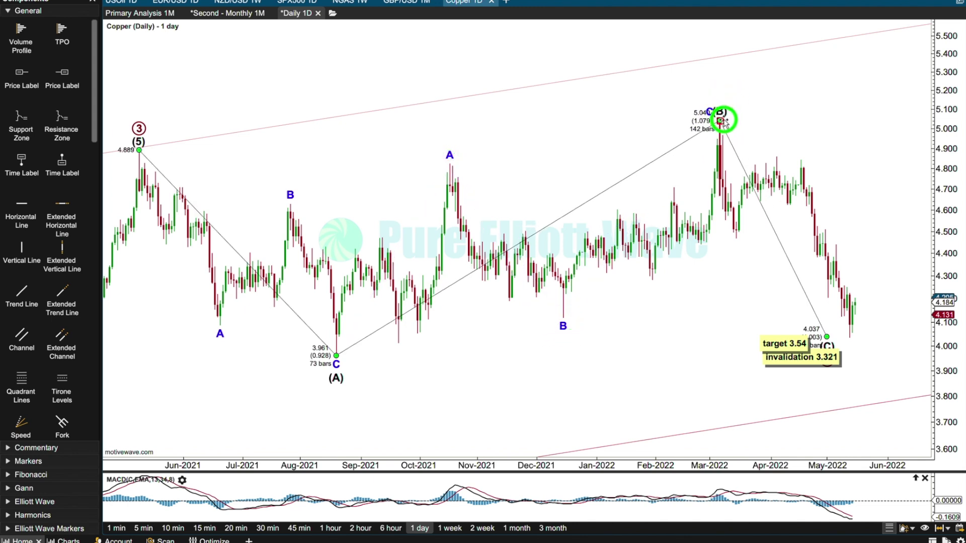
- Move the "target 3.54" and "invalidation 3.321" notes clear of the wave (C) and primary 4 labels
click(709, 314)
drag(708, 315, 619, 315)
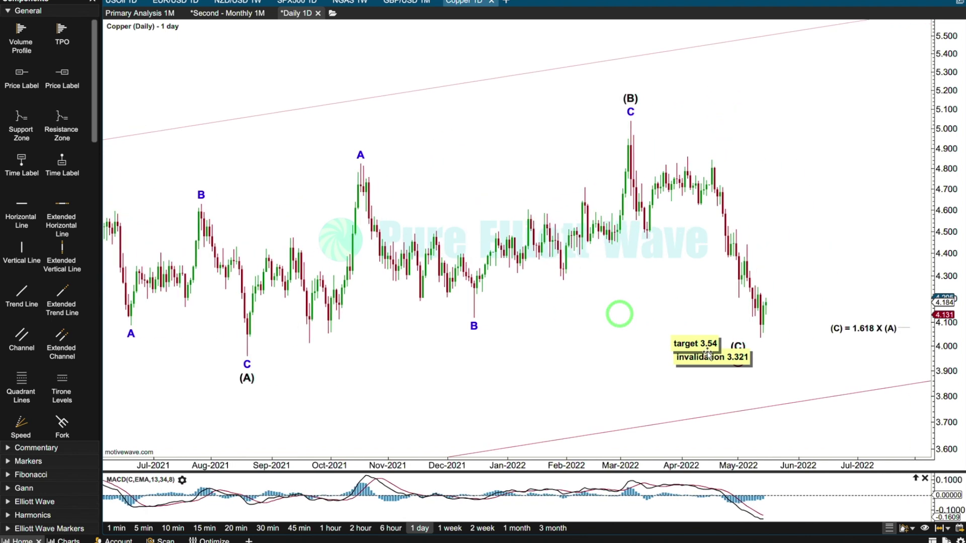
mouse_move(699, 347)
mouse_down()
mouse_move(619, 330)
mouse_move(602, 356)
mouse_up()
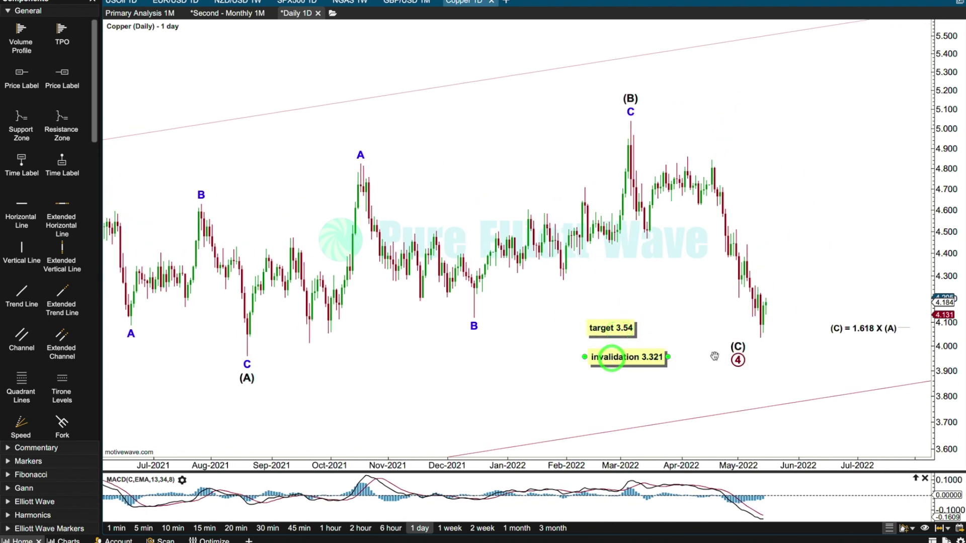
- Extend wave (C) and primary 4 into mid-June 2022 at about 3.767 and move the "(C) = 1.618 X (A)" label below the notes
click(738, 362)
mouse_move(739, 363)
mouse_down()
mouse_move(821, 402)
mouse_move(825, 425)
mouse_up()
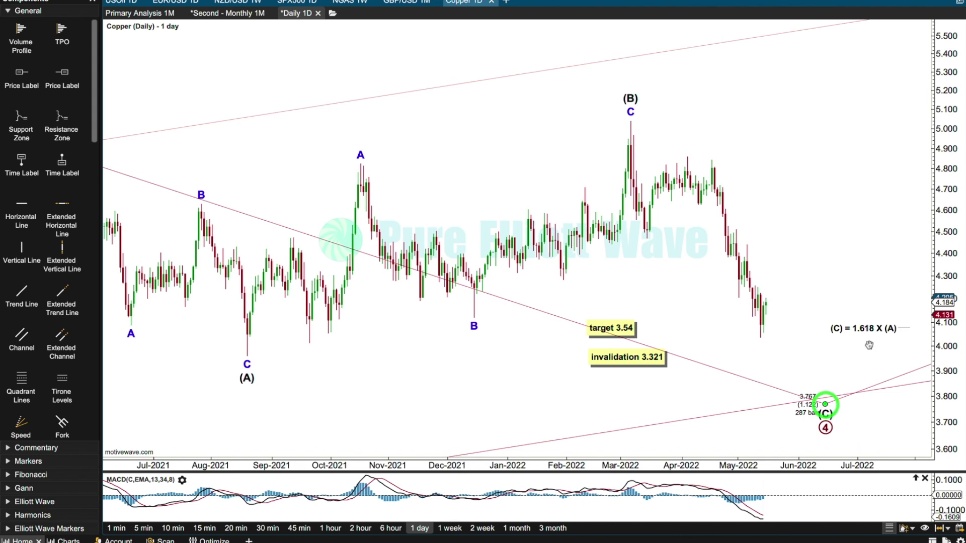
mouse_move(855, 331)
mouse_down()
mouse_move(627, 443)
mouse_move(614, 411)
mouse_up()
mouse_move(359, 415)
mouse_down()
mouse_move(552, 416)
mouse_move(403, 388)
mouse_move(455, 403)
mouse_up()
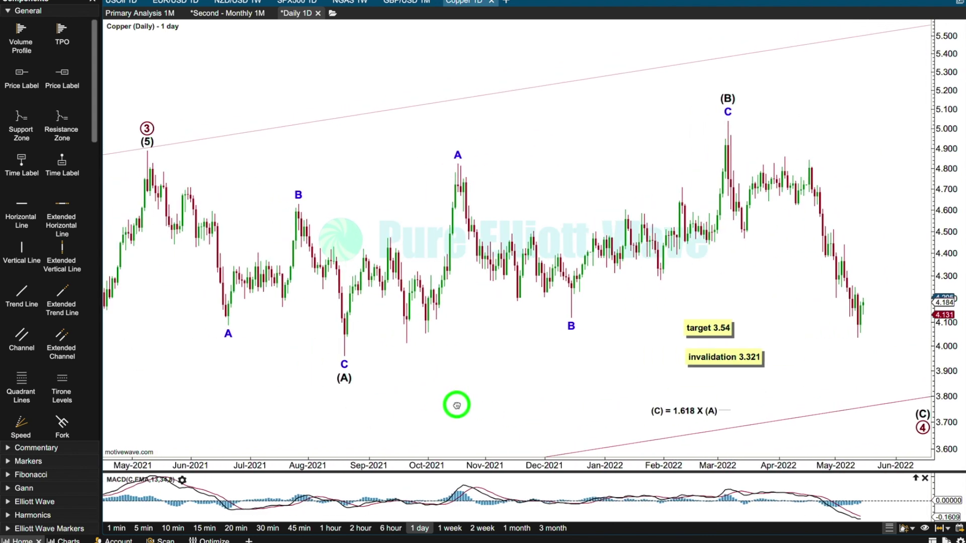
- Delete the A-B-C subwaves inside wave (A)
click(299, 195)
key(Delete)
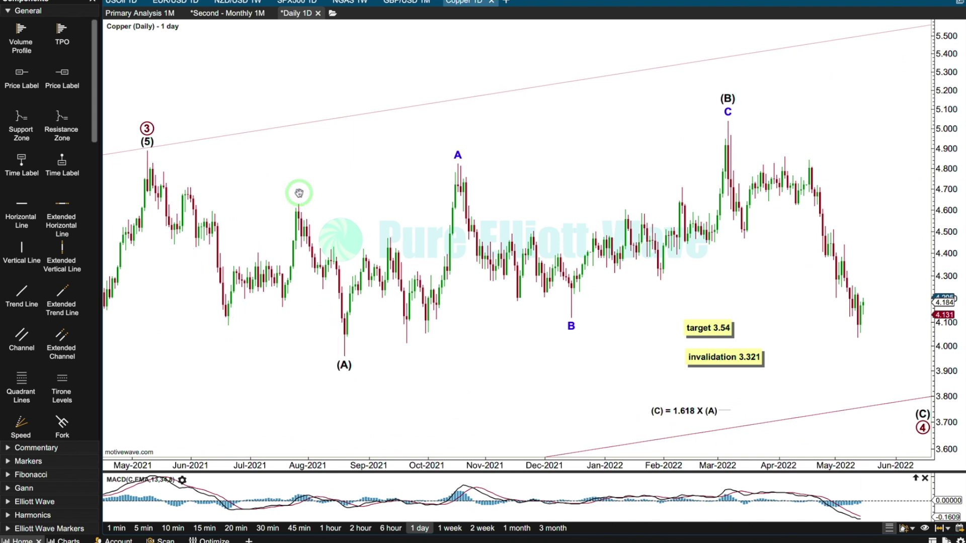
click(769, 138)
click(791, 259)
click(859, 340)
- Reposition the end of wave (C) at about 3.908 in June 2022 and bring the ratio label and target note beside it
drag(686, 285, 642, 271)
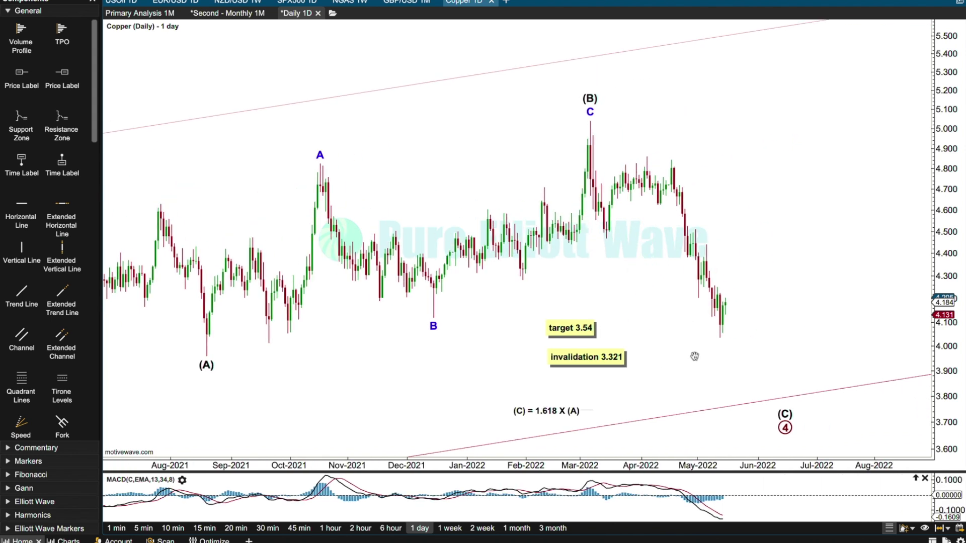
drag(628, 460, 617, 460)
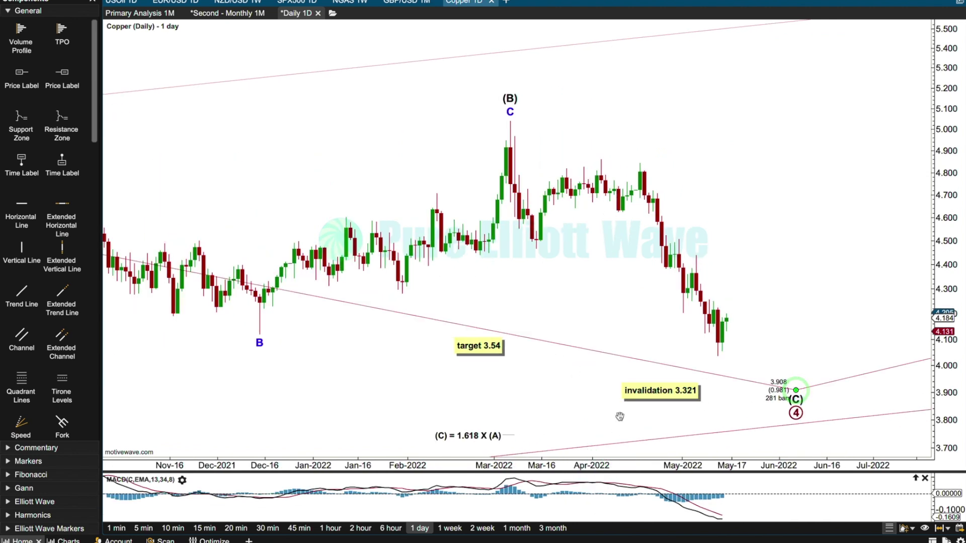
drag(498, 436, 759, 408)
drag(479, 346, 778, 410)
- Decompose wave (C) into a five-wave impulse, placing wave 3 at the 4.037 low and wave 4 at about 4.288
drag(689, 459, 669, 461)
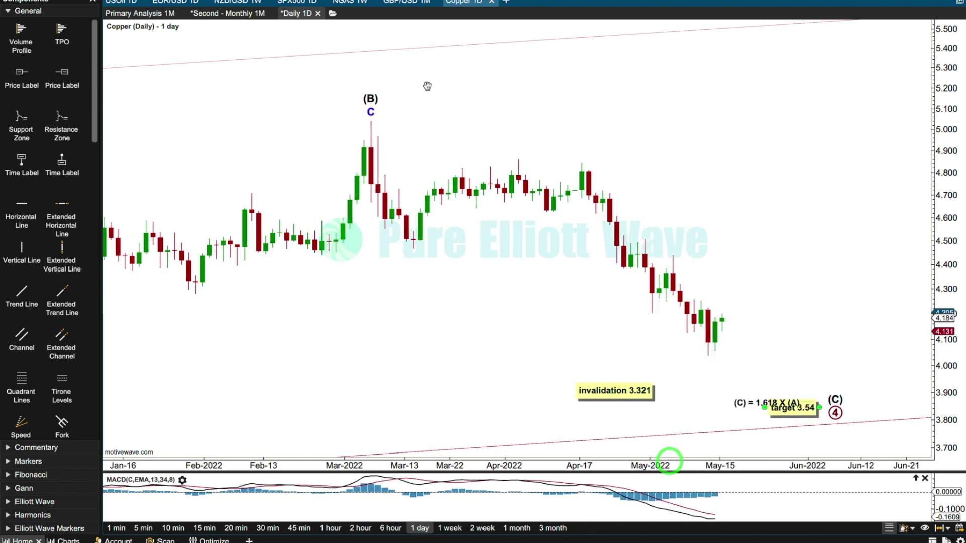
click(370, 99)
right_click(456, 169)
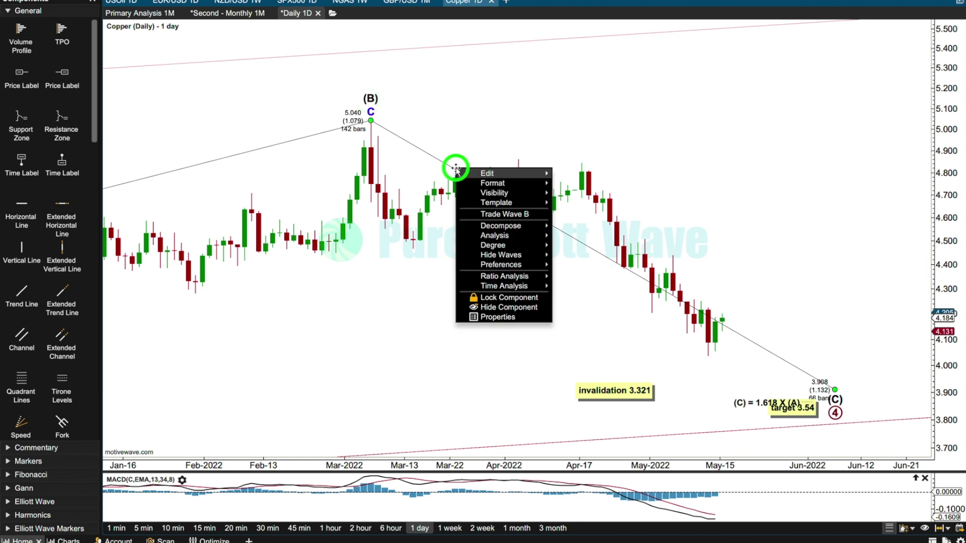
mouse_move(503, 226)
click(576, 246)
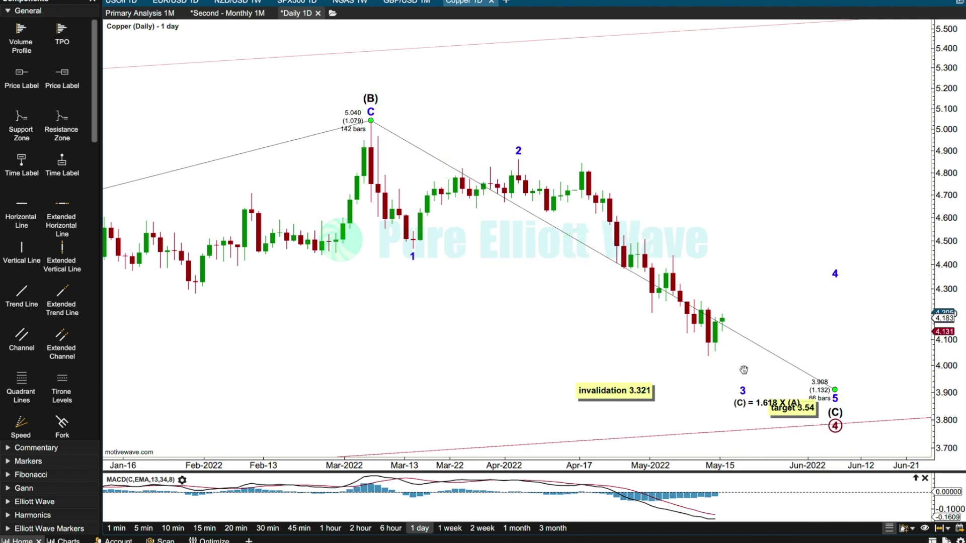
drag(742, 382, 709, 355)
drag(835, 281, 749, 292)
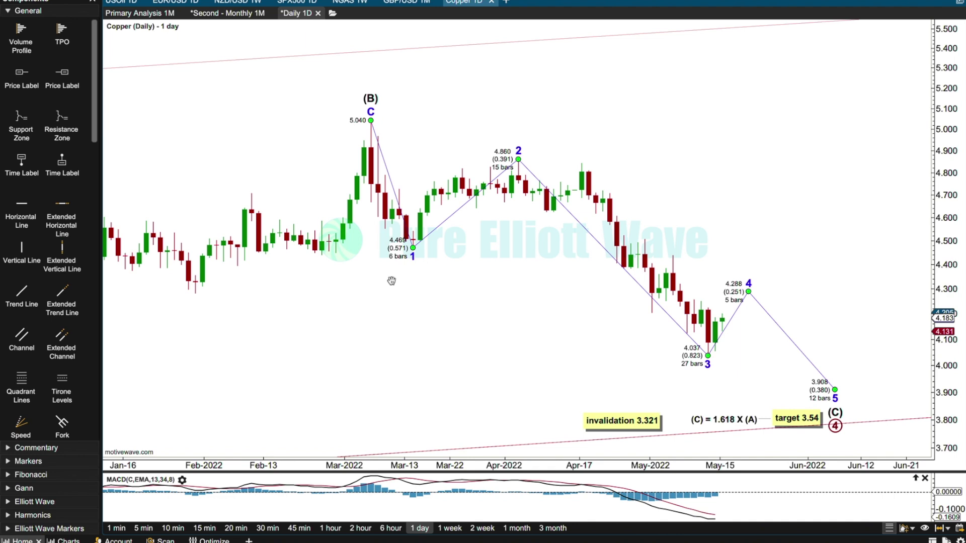
- Decompose wave 1 of (C) into a five-wave impulse of subwaves i to v
drag(475, 460, 458, 461)
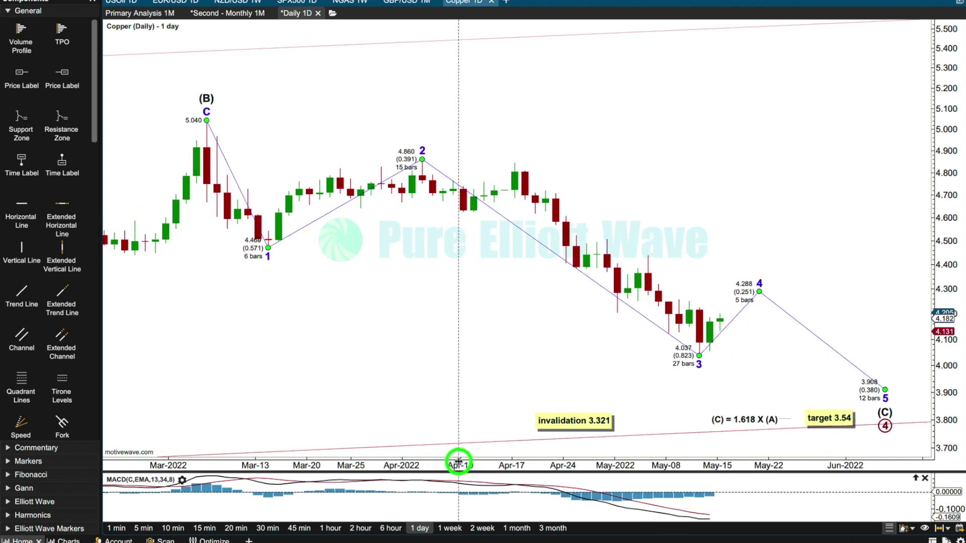
right_click(234, 179)
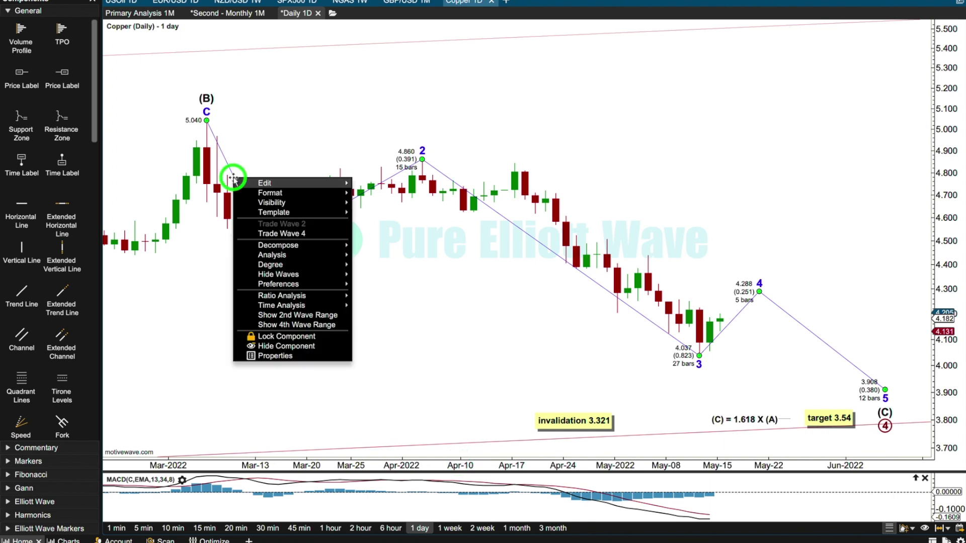
mouse_move(297, 245)
click(381, 305)
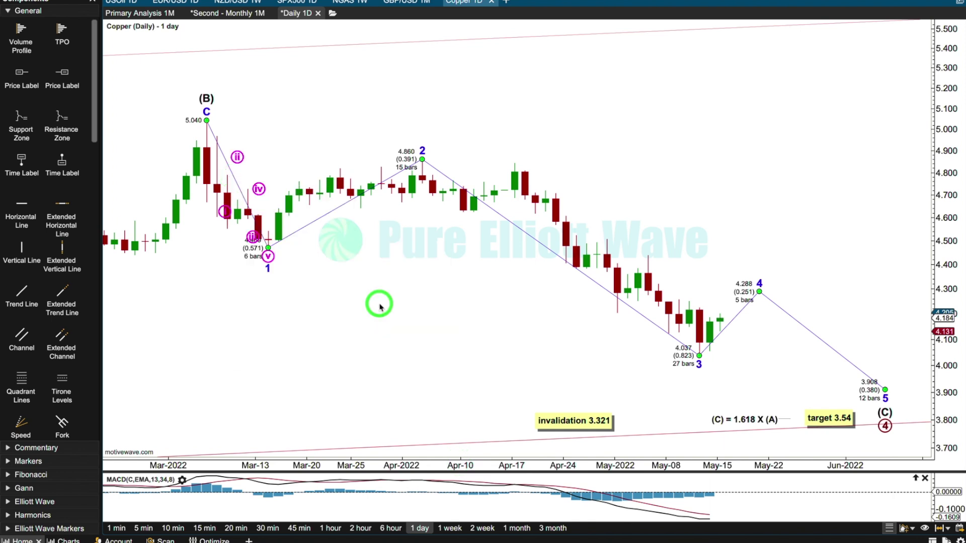
- Reposition wave 1's subwaves, placing i at 4.669, ii at 4.967, iii at about 4.554 and iv at about 4.725
click(215, 223)
drag(215, 223, 206, 202)
drag(237, 165, 217, 134)
drag(252, 236, 227, 228)
mouse_move(258, 197)
mouse_down()
mouse_move(255, 167)
mouse_move(248, 187)
mouse_up()
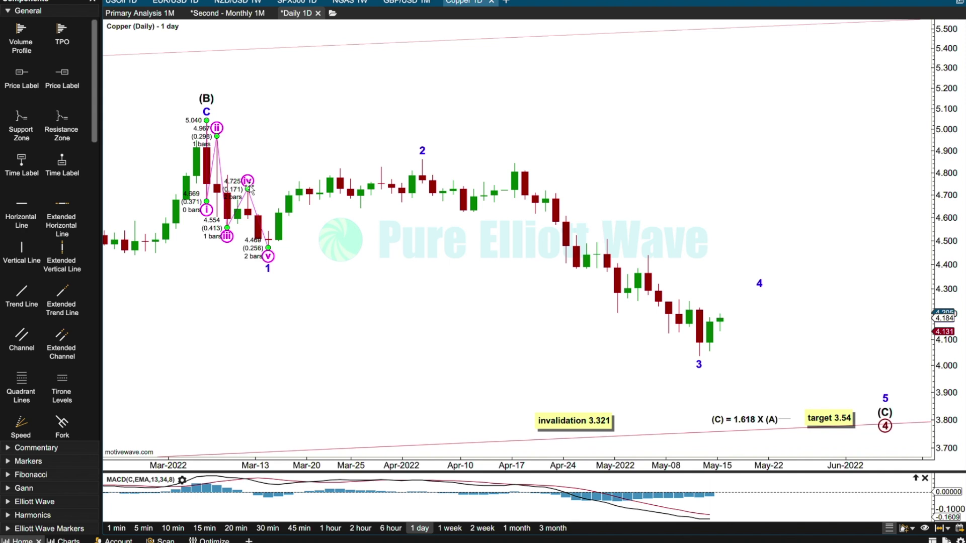
- Add boundary lines through subwaves i–iii and ii–iv of wave 1
right_click(242, 201)
mouse_move(302, 256)
click(358, 259)
click(330, 120)
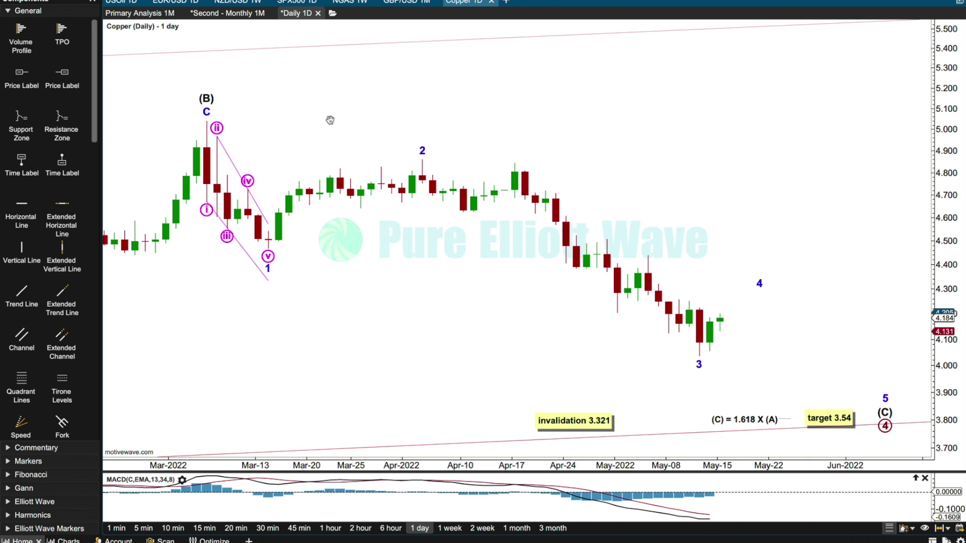
- Delete the i to v subwaves inside wave 1 of (C)
click(249, 181)
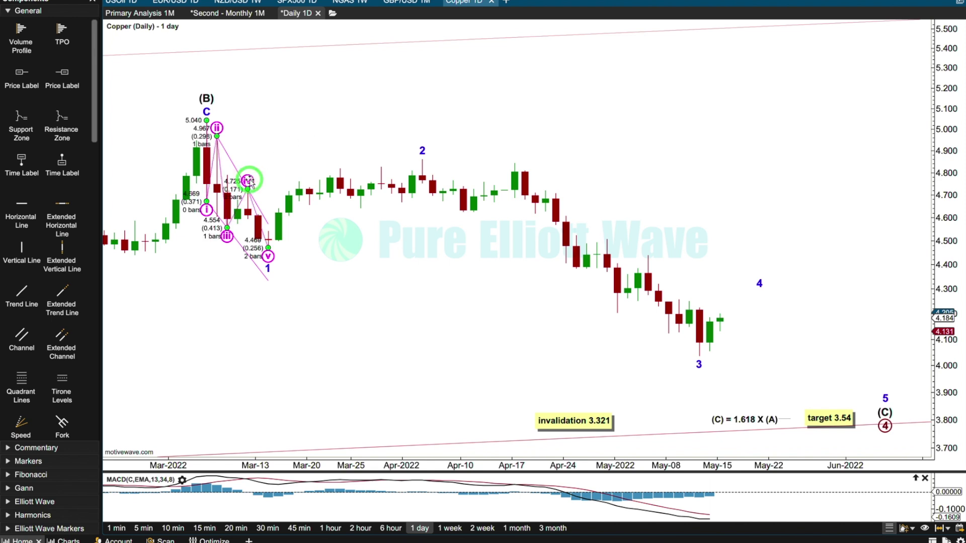
key(Delete)
- Try ending wave 1 at the low two bars after the (B) high and return it to the 4.469 low
mouse_move(266, 257)
mouse_down()
mouse_move(239, 259)
mouse_move(228, 232)
mouse_up()
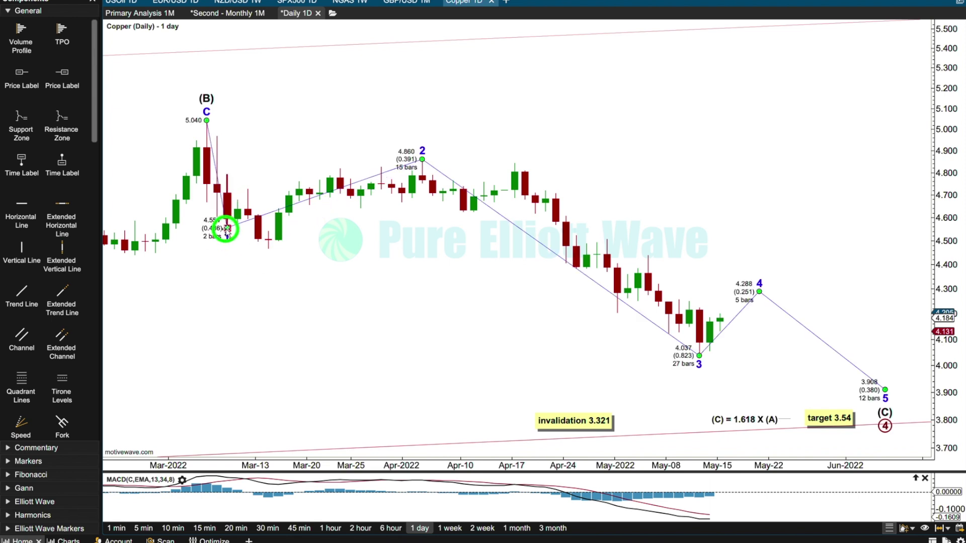
mouse_move(228, 232)
mouse_down()
mouse_move(261, 262)
mouse_move(269, 250)
mouse_up()
click(266, 249)
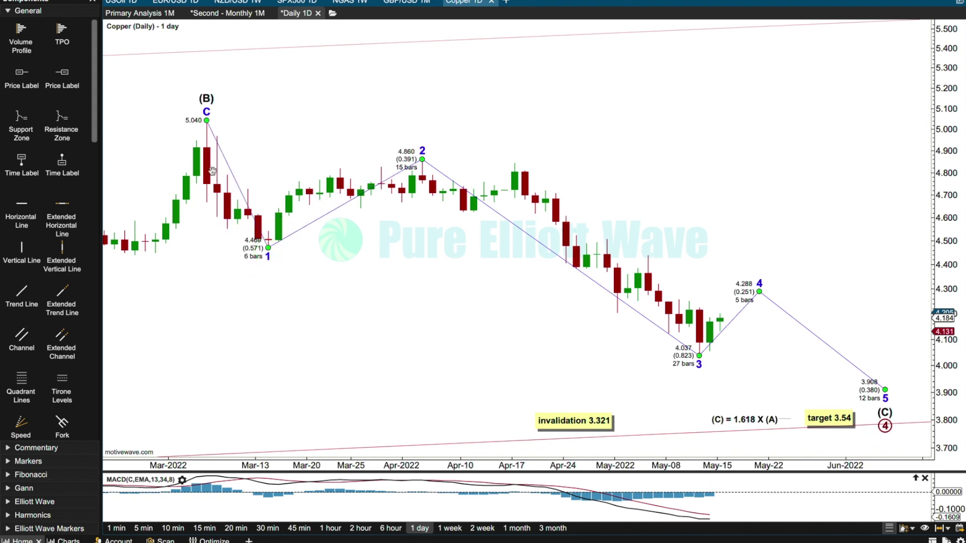
click(222, 153)
click(237, 217)
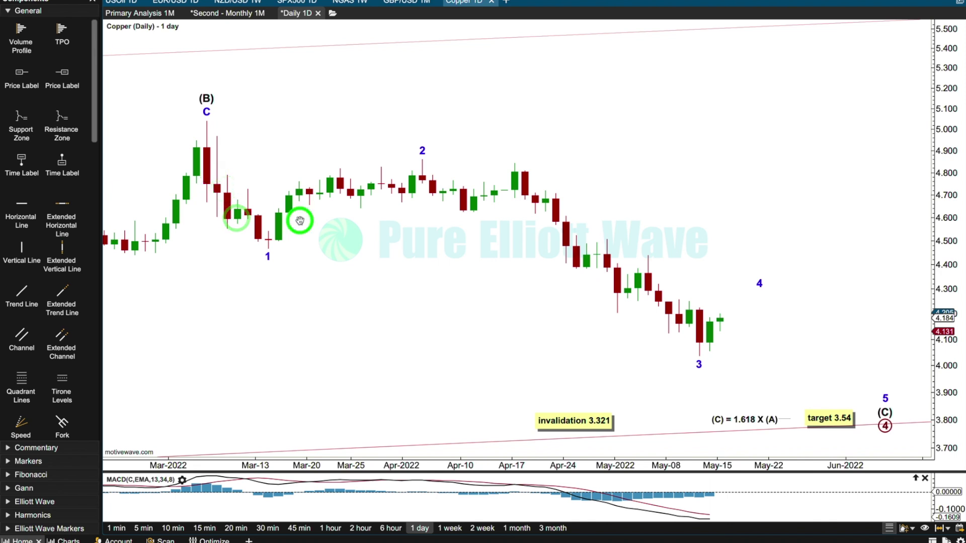
- Decompose wave 2 into an a-b-c correction, with a at the 4.760 high and b at the 4.669 low
click(423, 151)
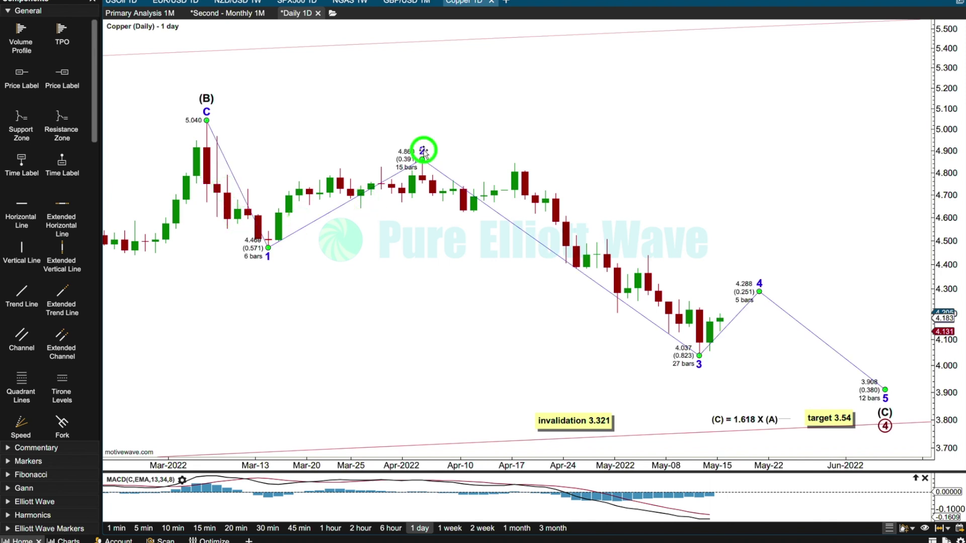
right_click(395, 177)
mouse_move(484, 246)
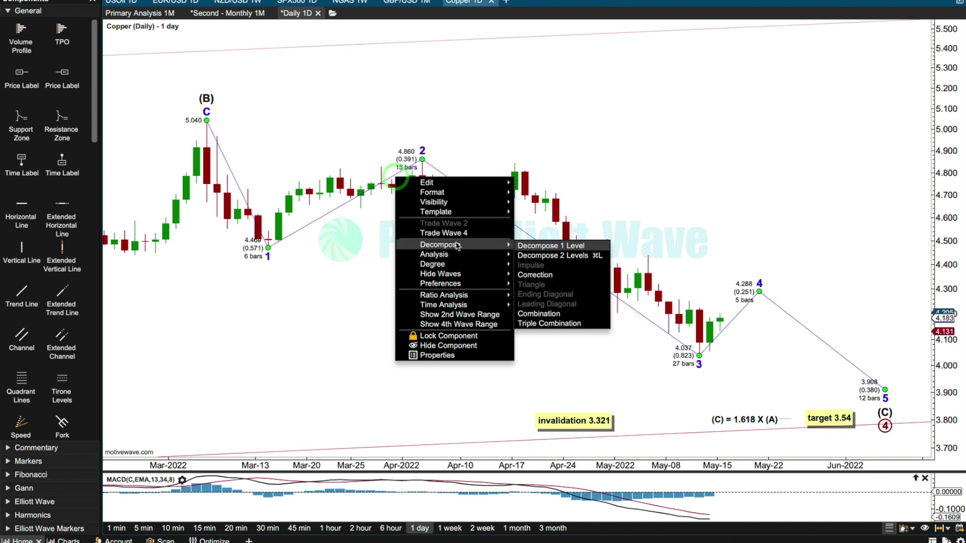
click(535, 277)
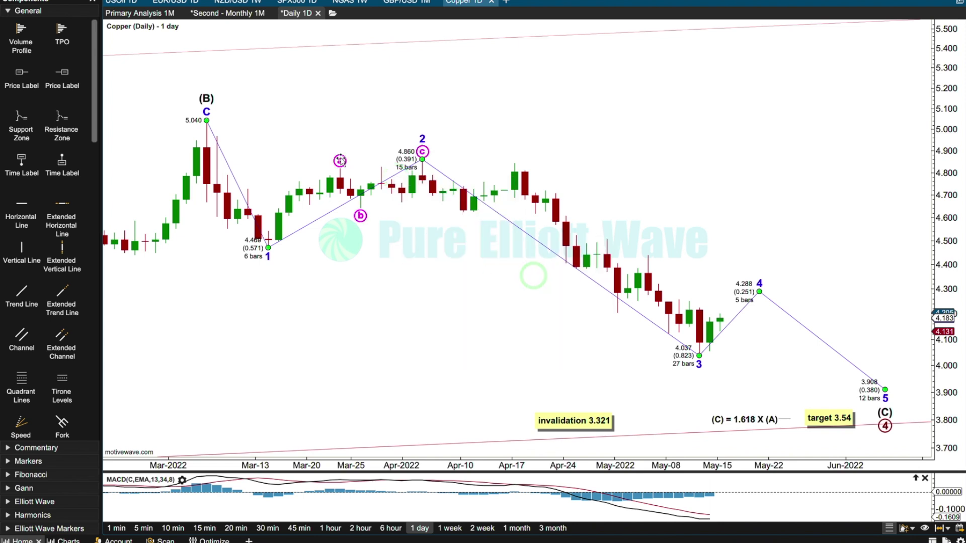
click(296, 175)
click(372, 282)
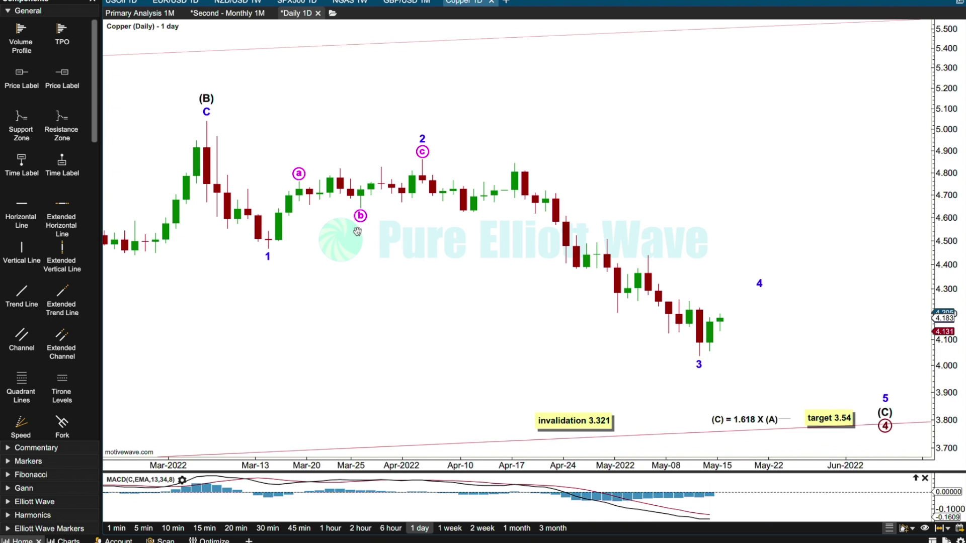
drag(361, 216, 401, 208)
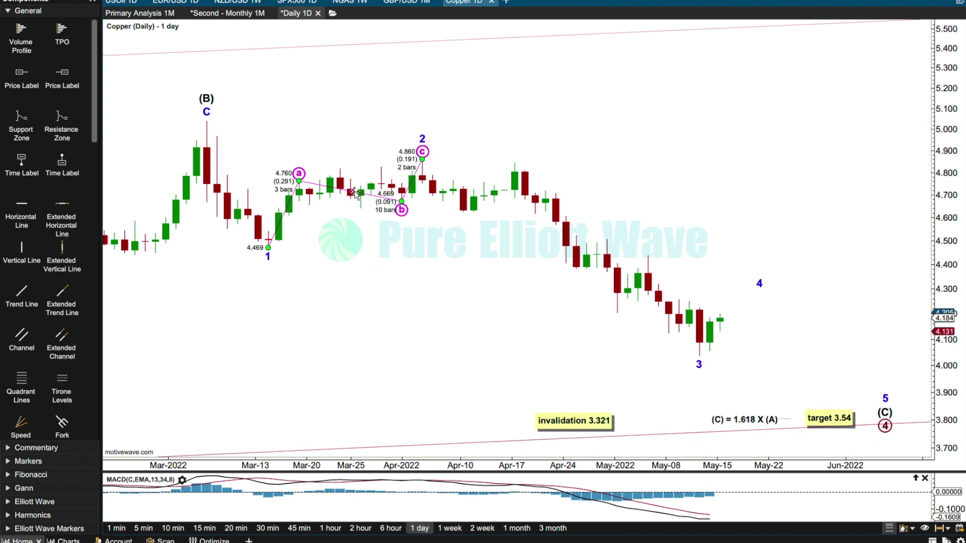
- Decompose wave 3 of (C) into a five-wave impulse of subwaves i to v
click(423, 139)
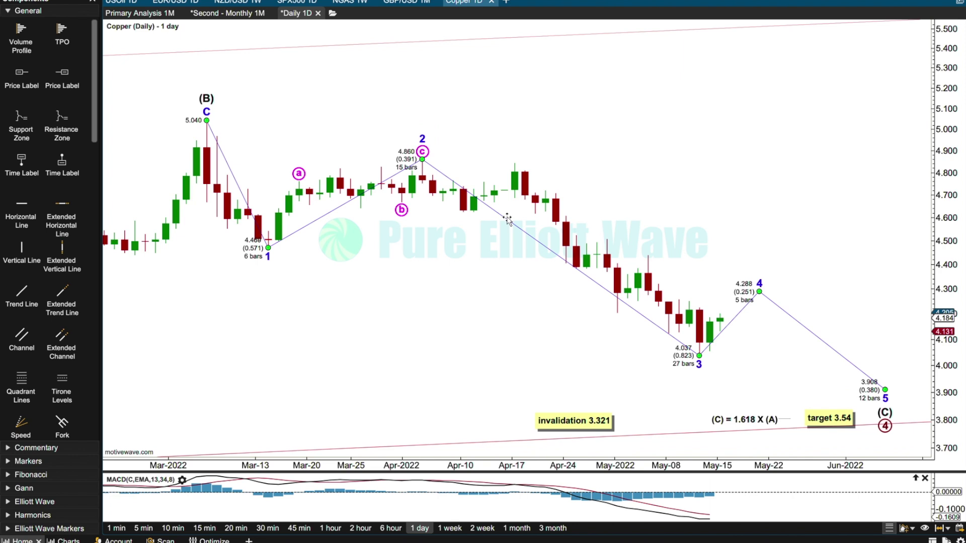
right_click(507, 219)
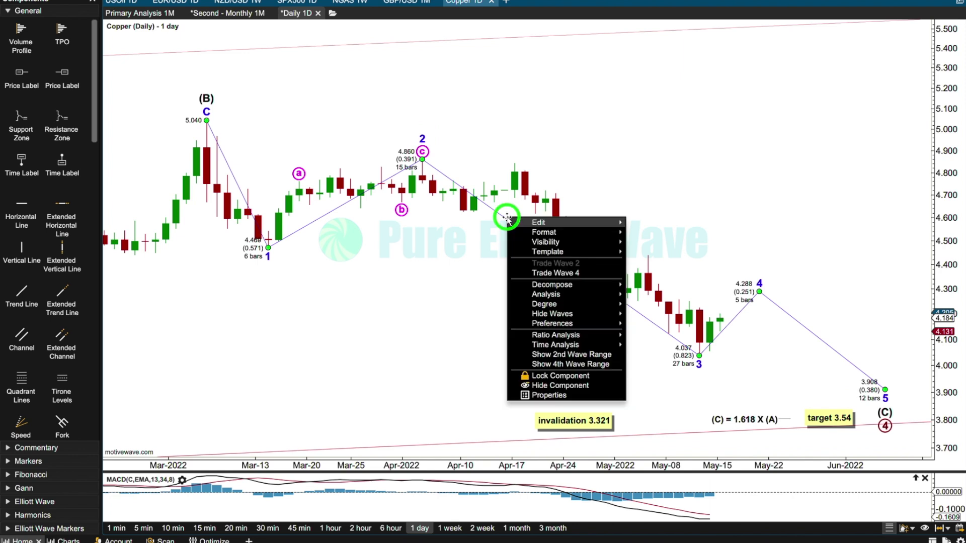
mouse_move(571, 285)
click(643, 306)
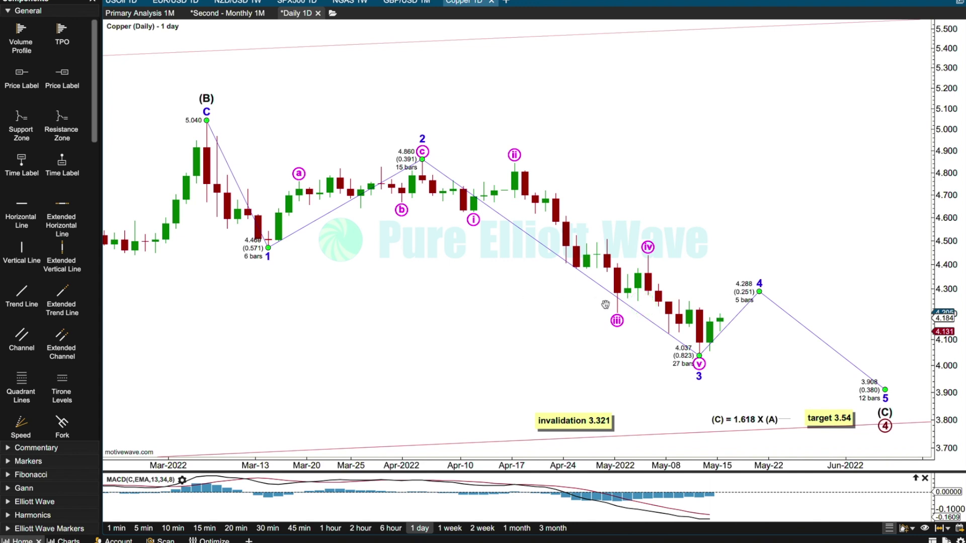
- Decompose subwave iii of wave 3 into a five-wave impulse of (i) to (v)
click(617, 322)
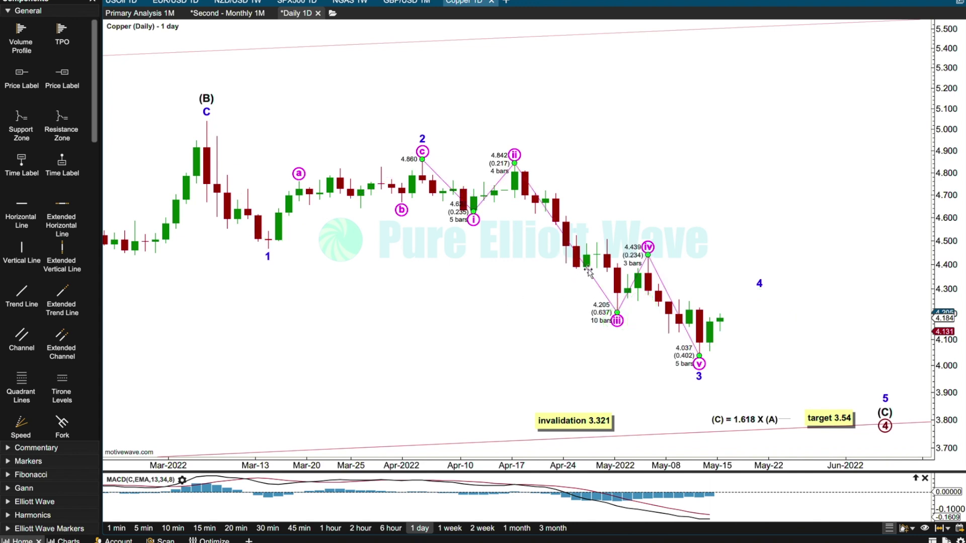
right_click(588, 272)
mouse_move(688, 318)
click(726, 337)
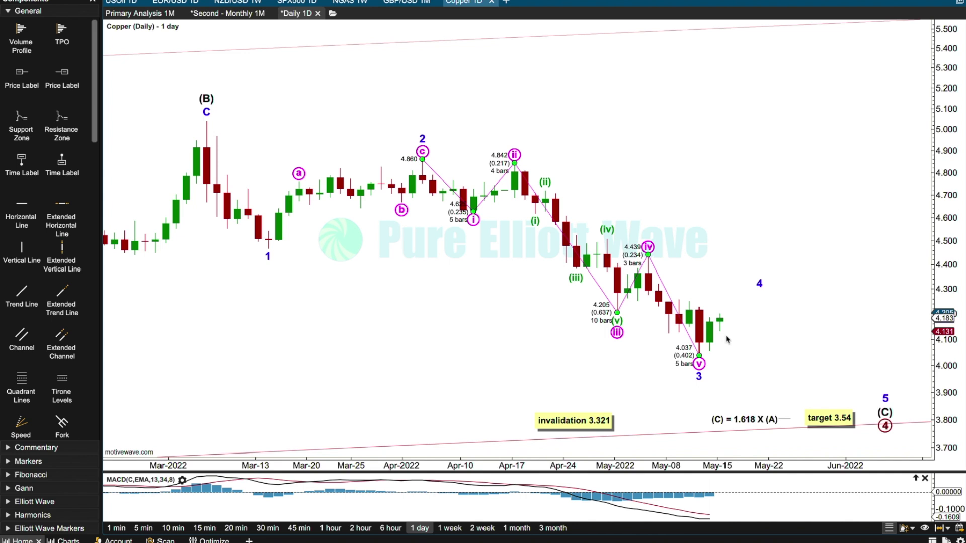
click(700, 509)
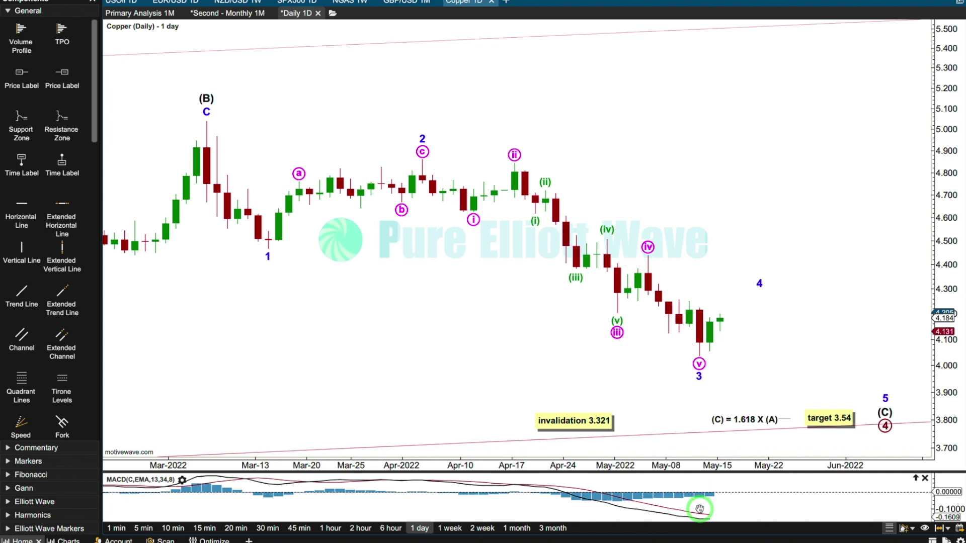
click(696, 332)
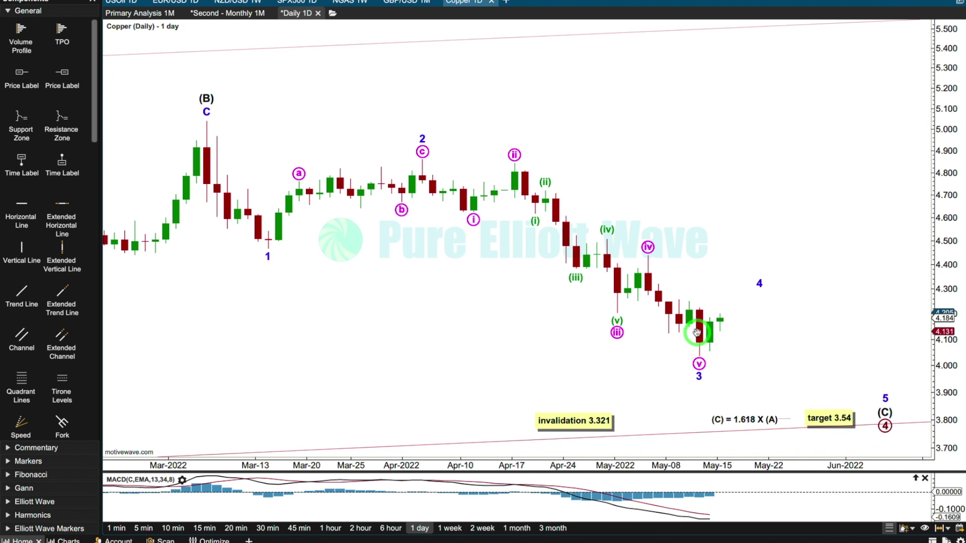
click(699, 364)
click(617, 332)
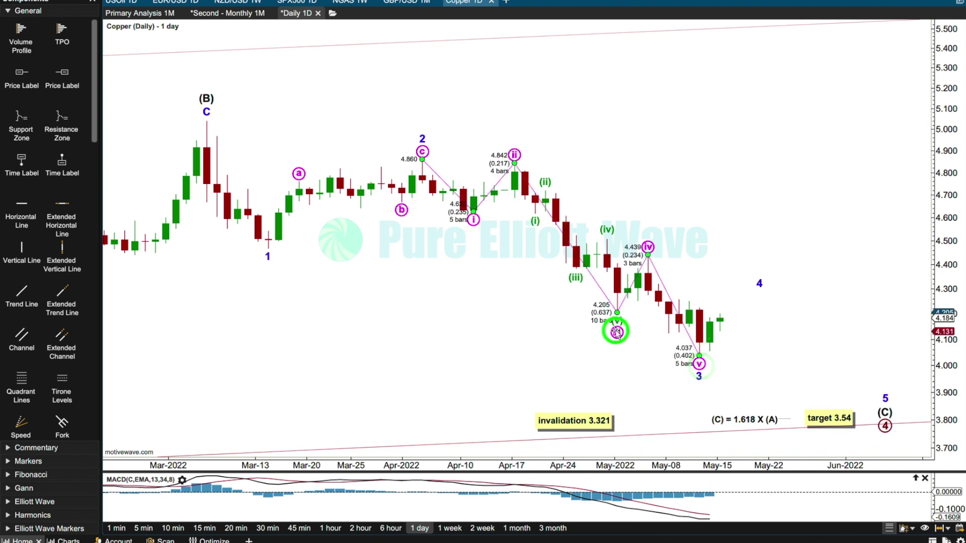
- Shift the target 3.54 note, the (C) = 1.618 X (A) label and the invalidation 3.321 note slightly later on the chart
click(917, 24)
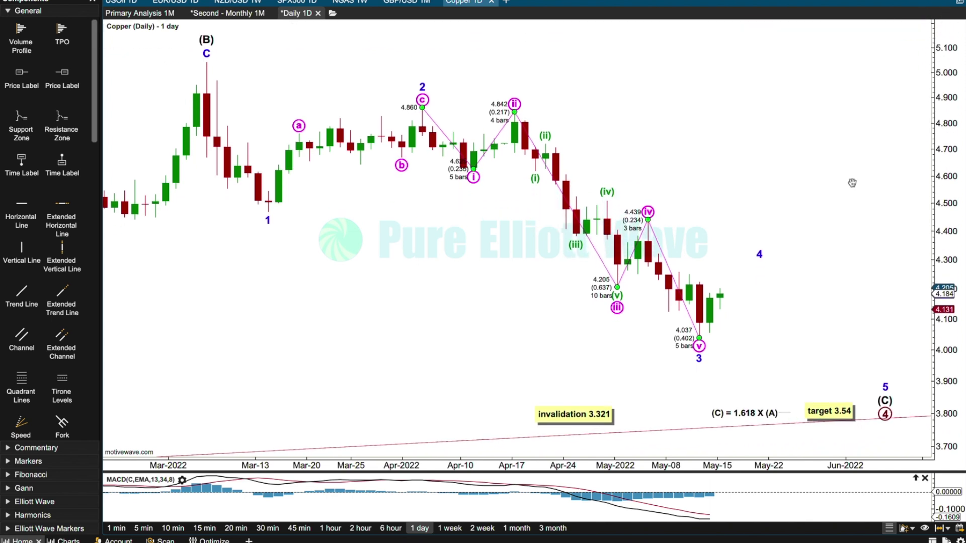
drag(847, 413, 862, 404)
drag(770, 413, 796, 403)
drag(600, 414, 627, 390)
drag(931, 428, 936, 477)
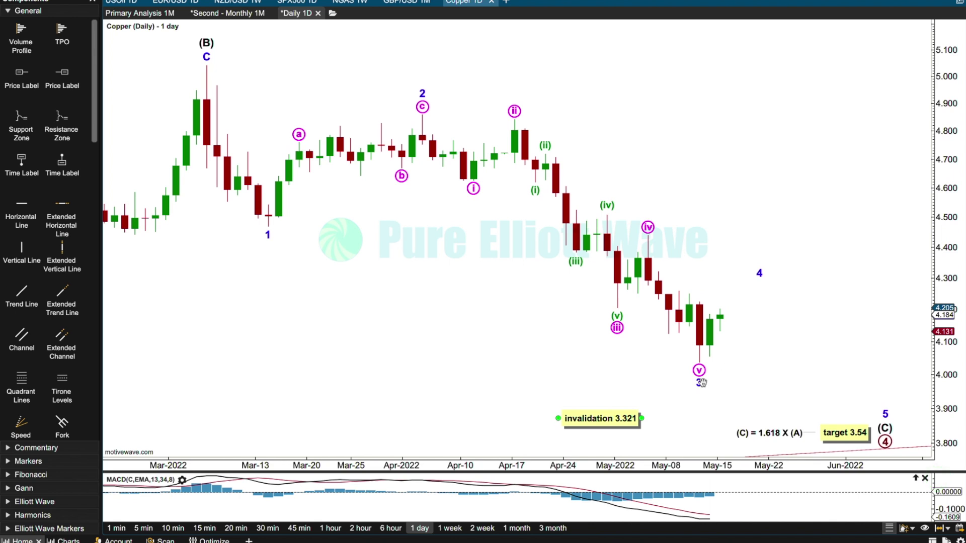
- Move the end of wave 3 to the 4.125 low and decompose wave 4 into an a-b-c correction with b at 4.037
mouse_move(699, 388)
mouse_down()
mouse_move(651, 338)
mouse_move(668, 334)
mouse_up()
right_click(705, 314)
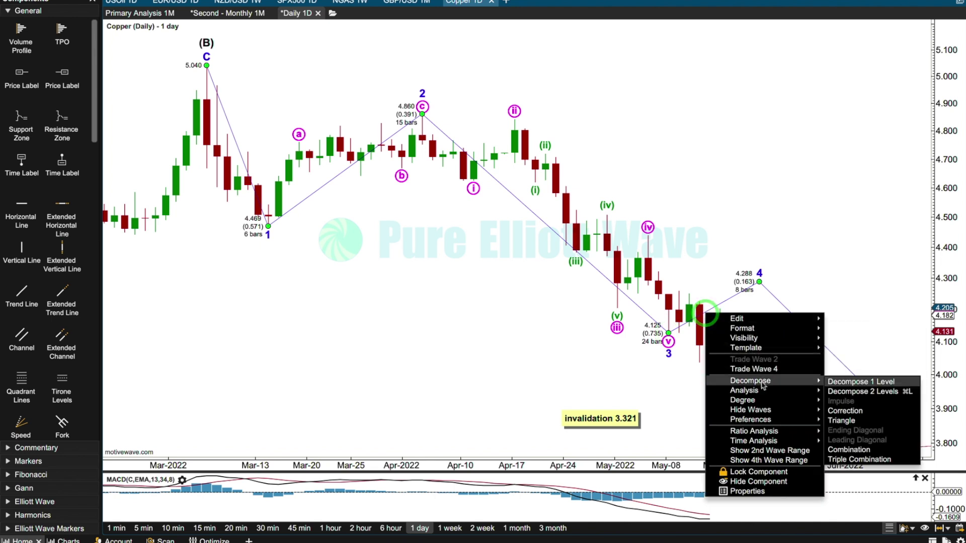
mouse_move(779, 385)
click(846, 409)
drag(733, 351, 699, 364)
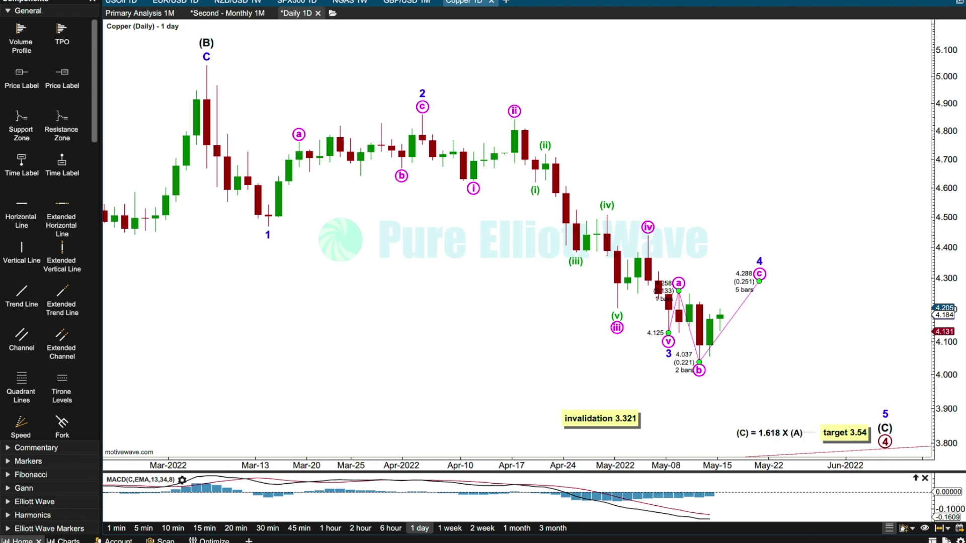
- Switch the price axis to a linear scale and fit the wave (C) count and its target note in the chart
right_click(272, 232)
click(137, 8)
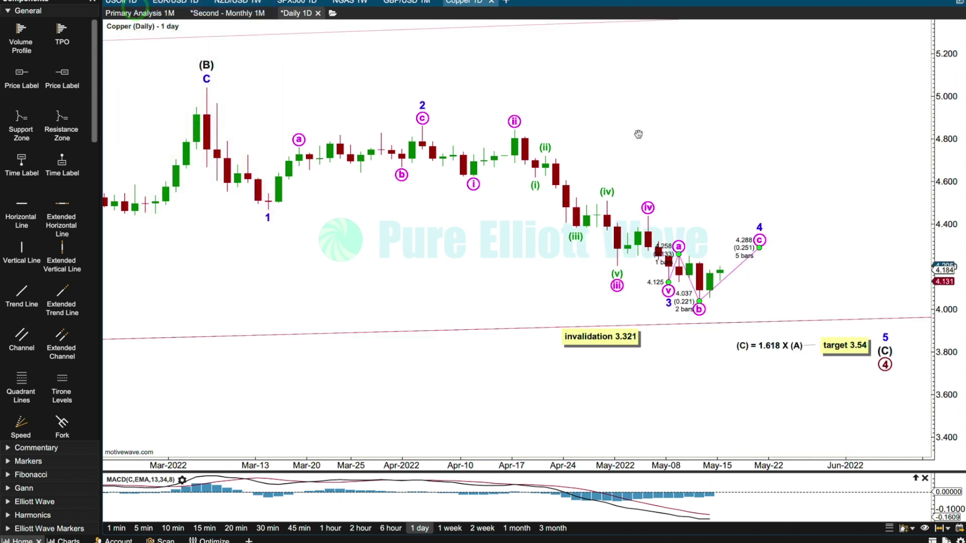
mouse_move(936, 213)
mouse_down()
mouse_move(936, 259)
mouse_move(938, 229)
mouse_up()
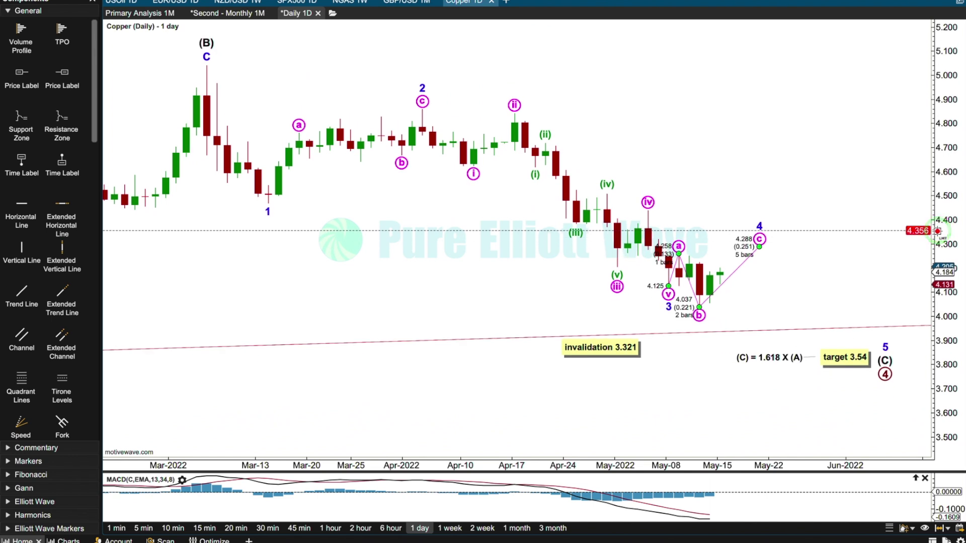
drag(932, 389, 931, 475)
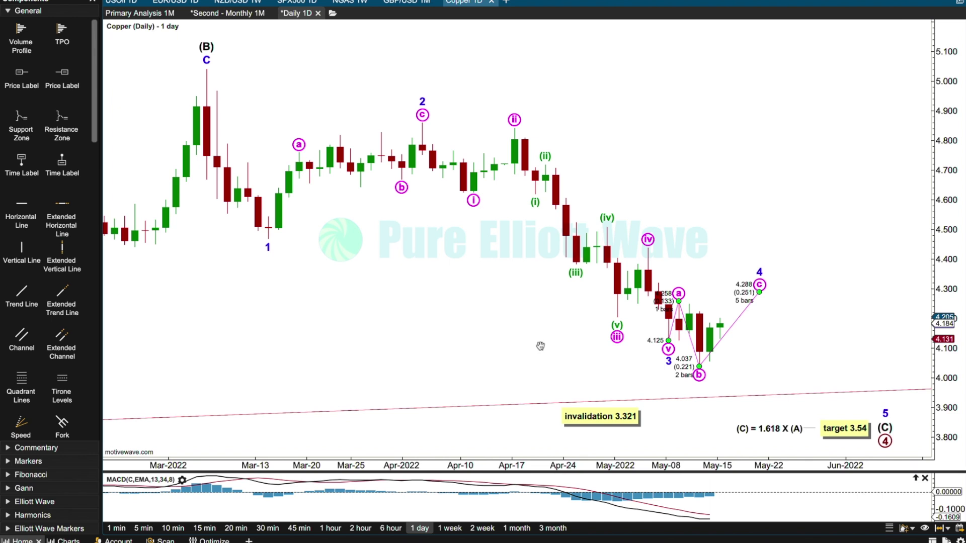
- Draw an extended channel from wave 1's 4.469 low through wave 3's 4.125 low, with its parallel line on the wave 2 high
click(61, 333)
mouse_move(382, 214)
mouse_down()
mouse_move(442, 205)
mouse_move(422, 229)
mouse_move(269, 239)
mouse_up()
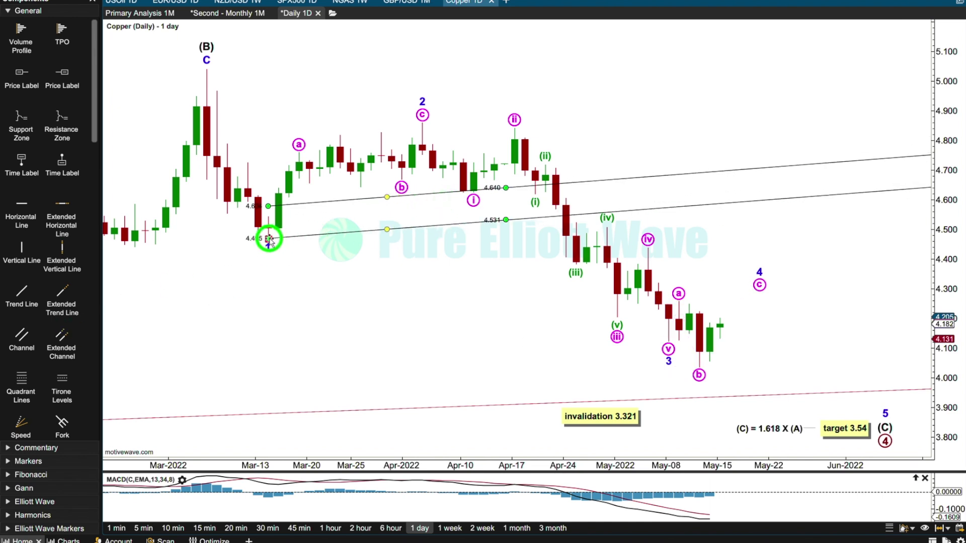
drag(506, 220, 668, 341)
drag(465, 256, 469, 134)
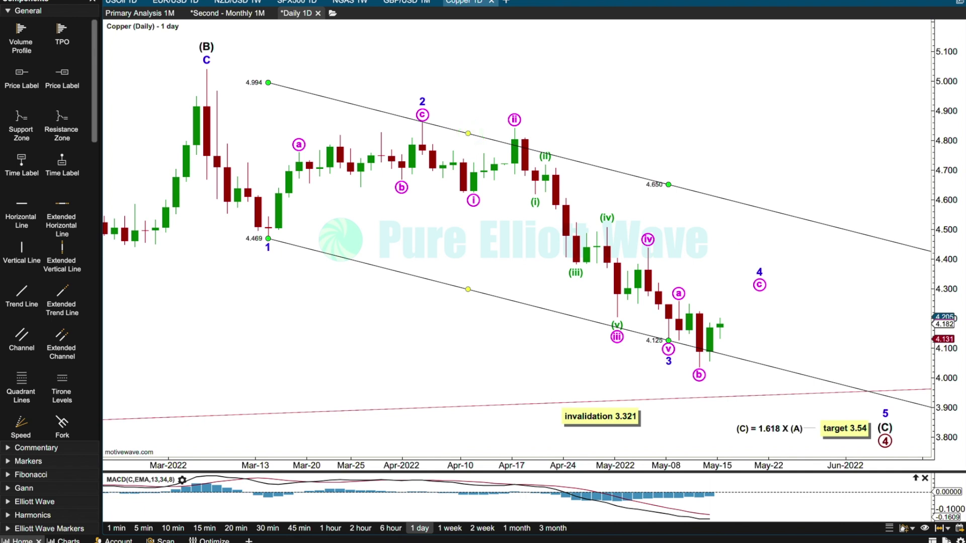
- Colour the extended channel blue and send it behind the other chart objects
click(567, 11)
click(457, 9)
click(457, 12)
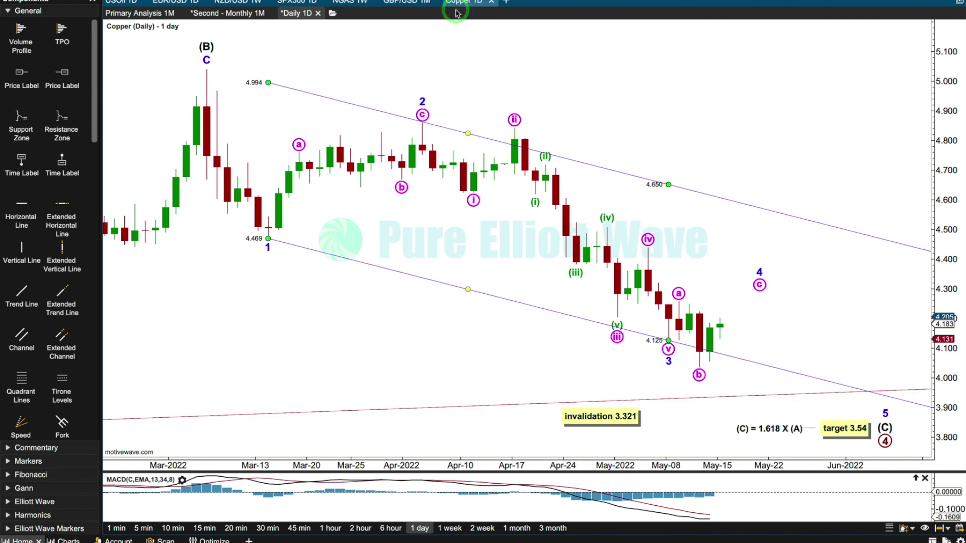
click(226, 6)
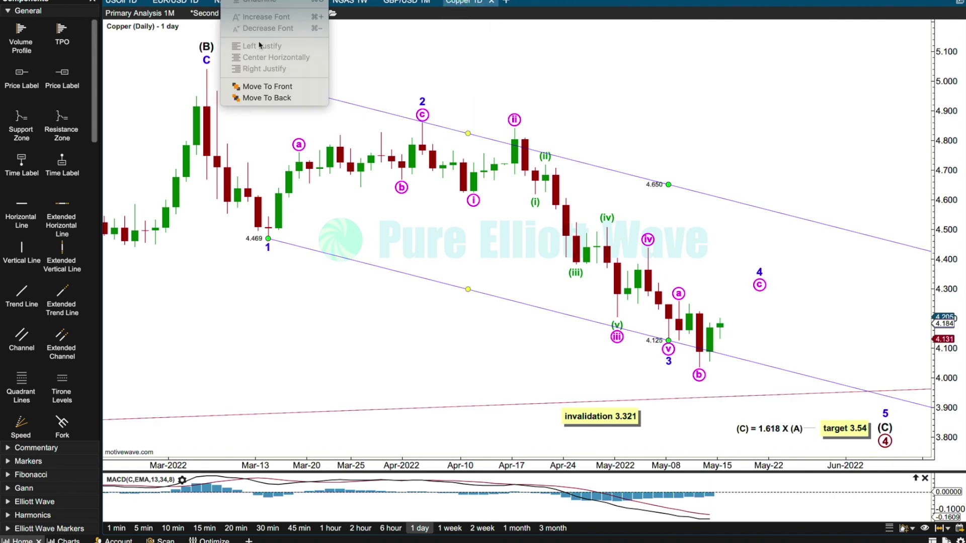
click(270, 98)
- Draw a horizontal line at 4.469 from wave 1's low past the end of the wave count and colour it teal
click(23, 206)
click(905, 186)
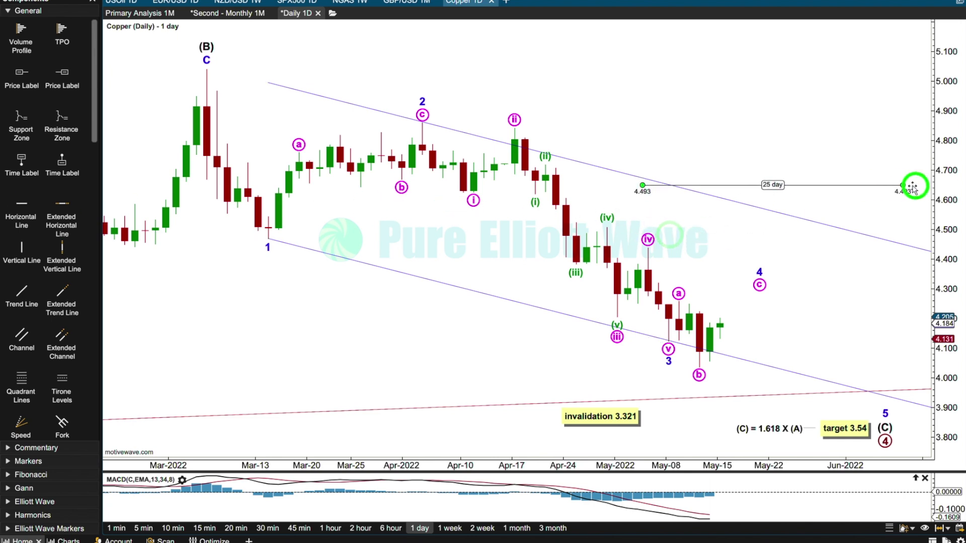
click(327, 254)
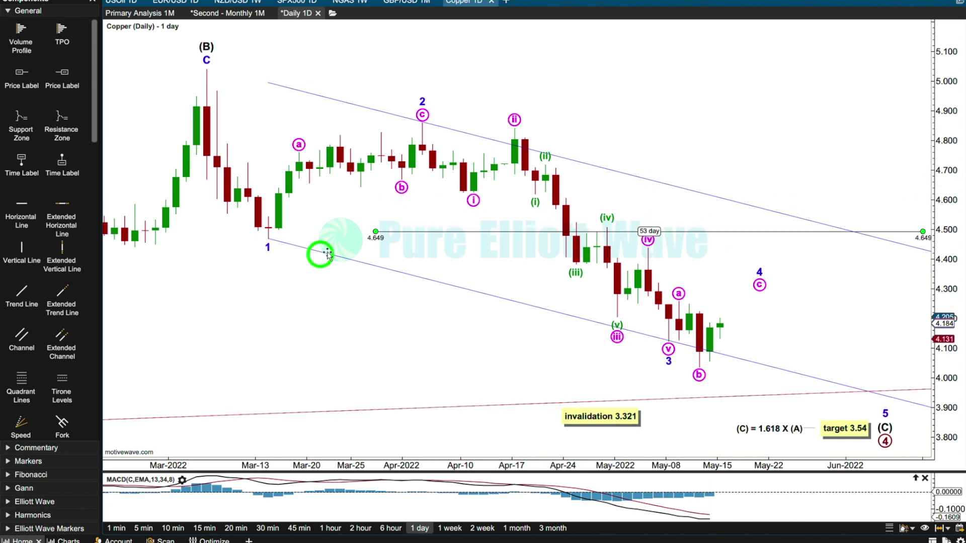
drag(327, 254, 269, 239)
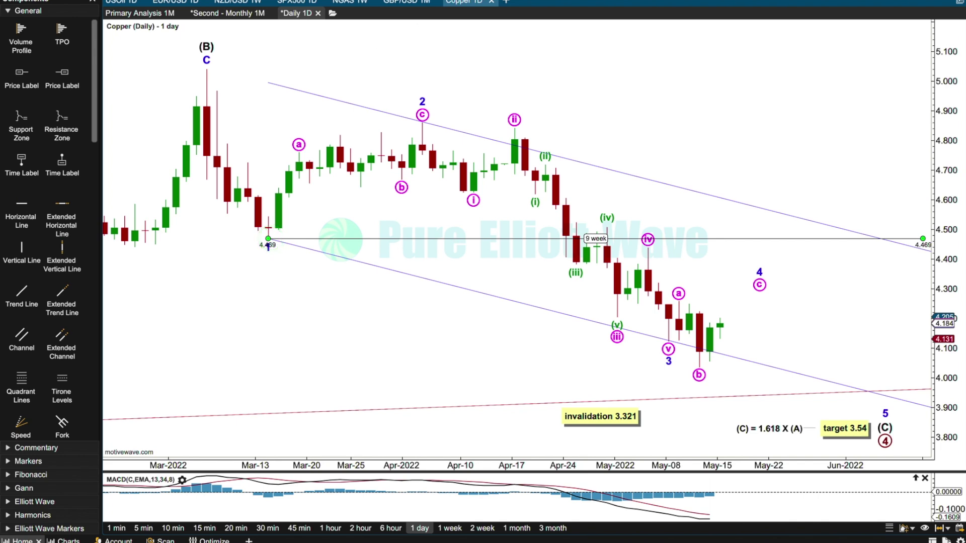
click(443, 2)
click(508, 2)
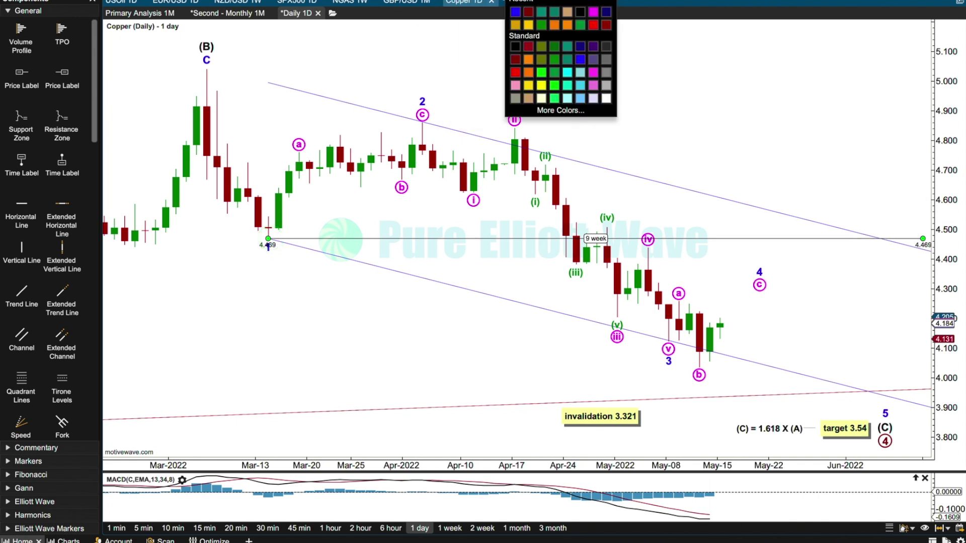
click(539, 11)
- Add an "invalidation 4.469" note on a single line and place it just above the far end of the 4.469 line
click(770, 190)
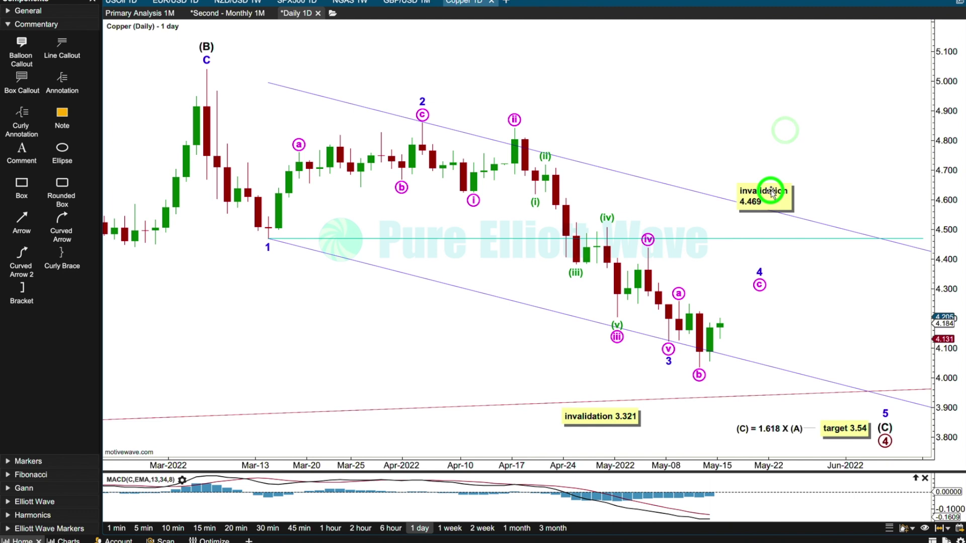
click(795, 195)
key(ctrl+c)
key(ctrl+v)
drag(884, 194, 906, 226)
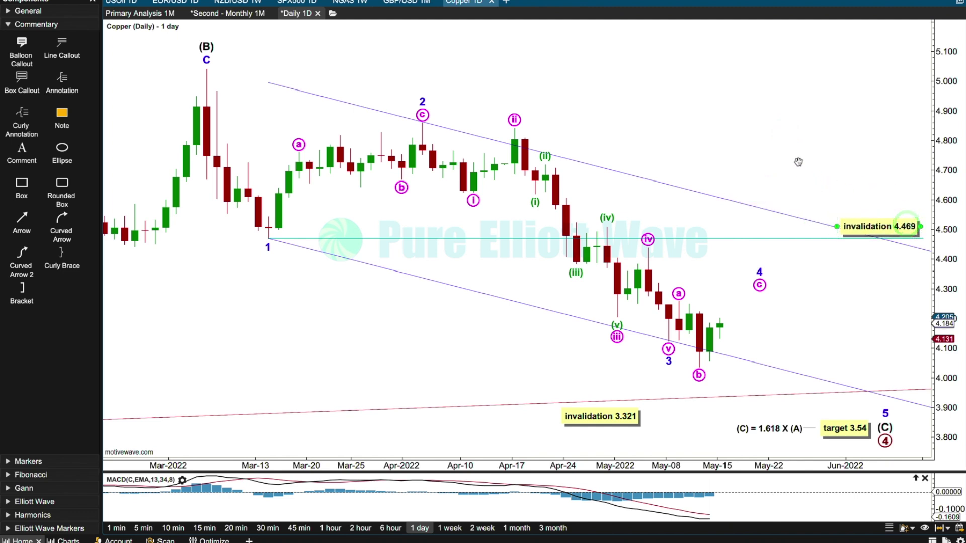
- Draw a curved arrow from about 4.176 beside the latest candle up to about 4.285 near wave 4
click(61, 222)
click(736, 326)
click(790, 293)
click(753, 308)
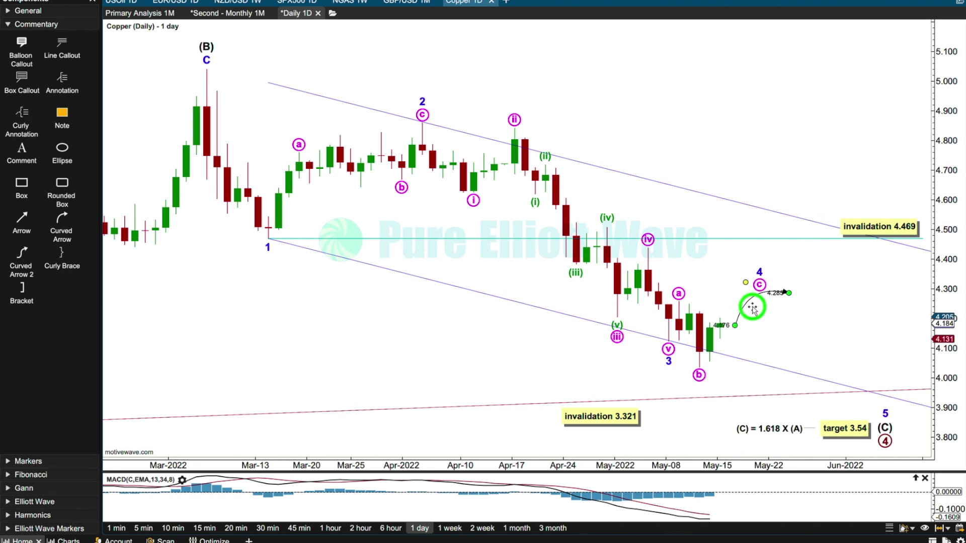